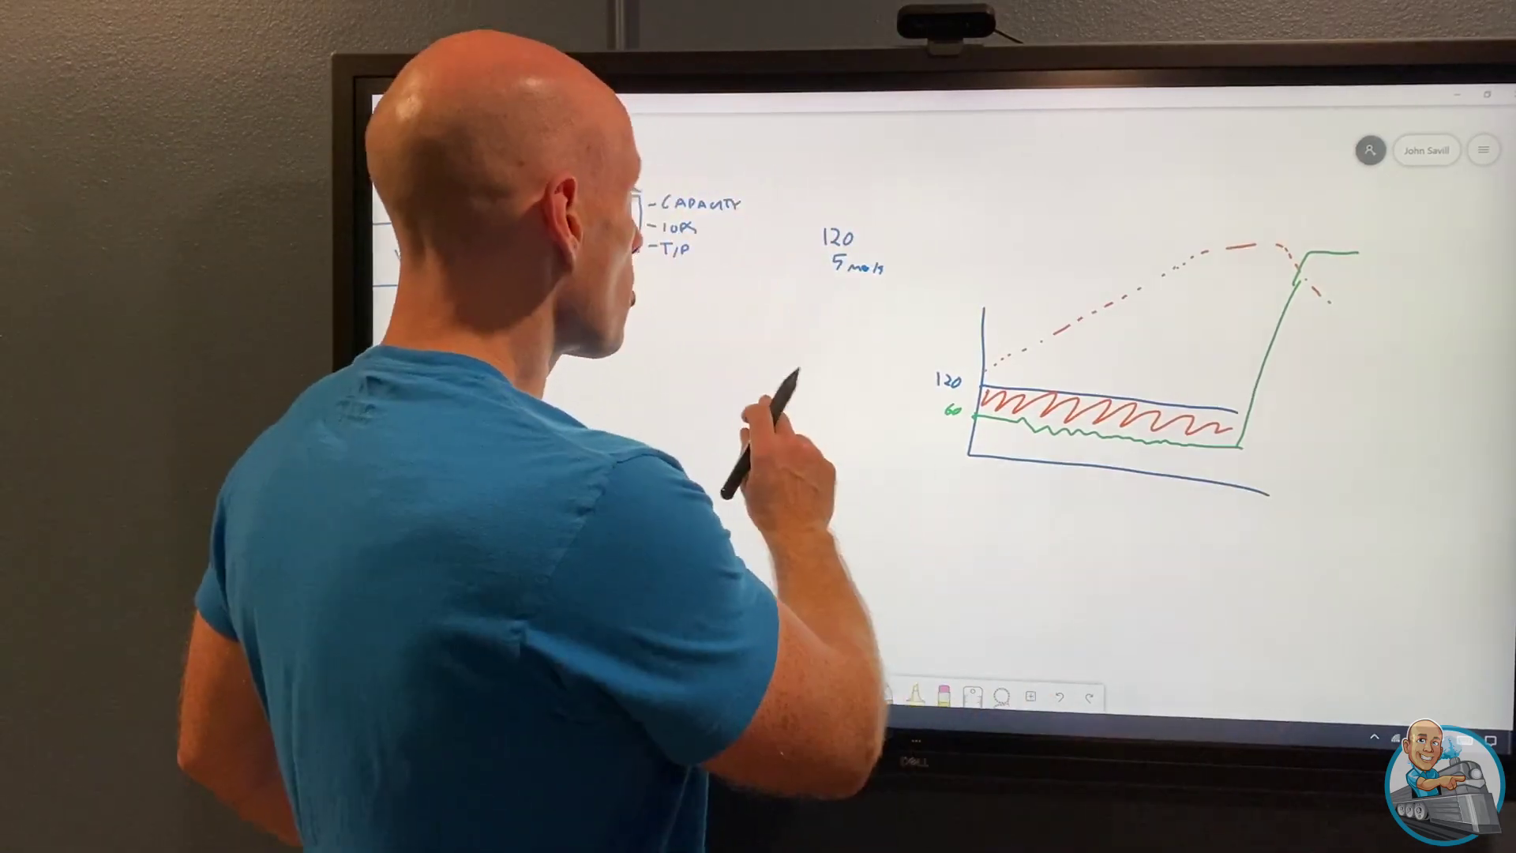
mouse_move(782, 450)
left_mouse_down()
mouse_move(818, 442)
mouse_move(909, 347)
left_mouse_up()
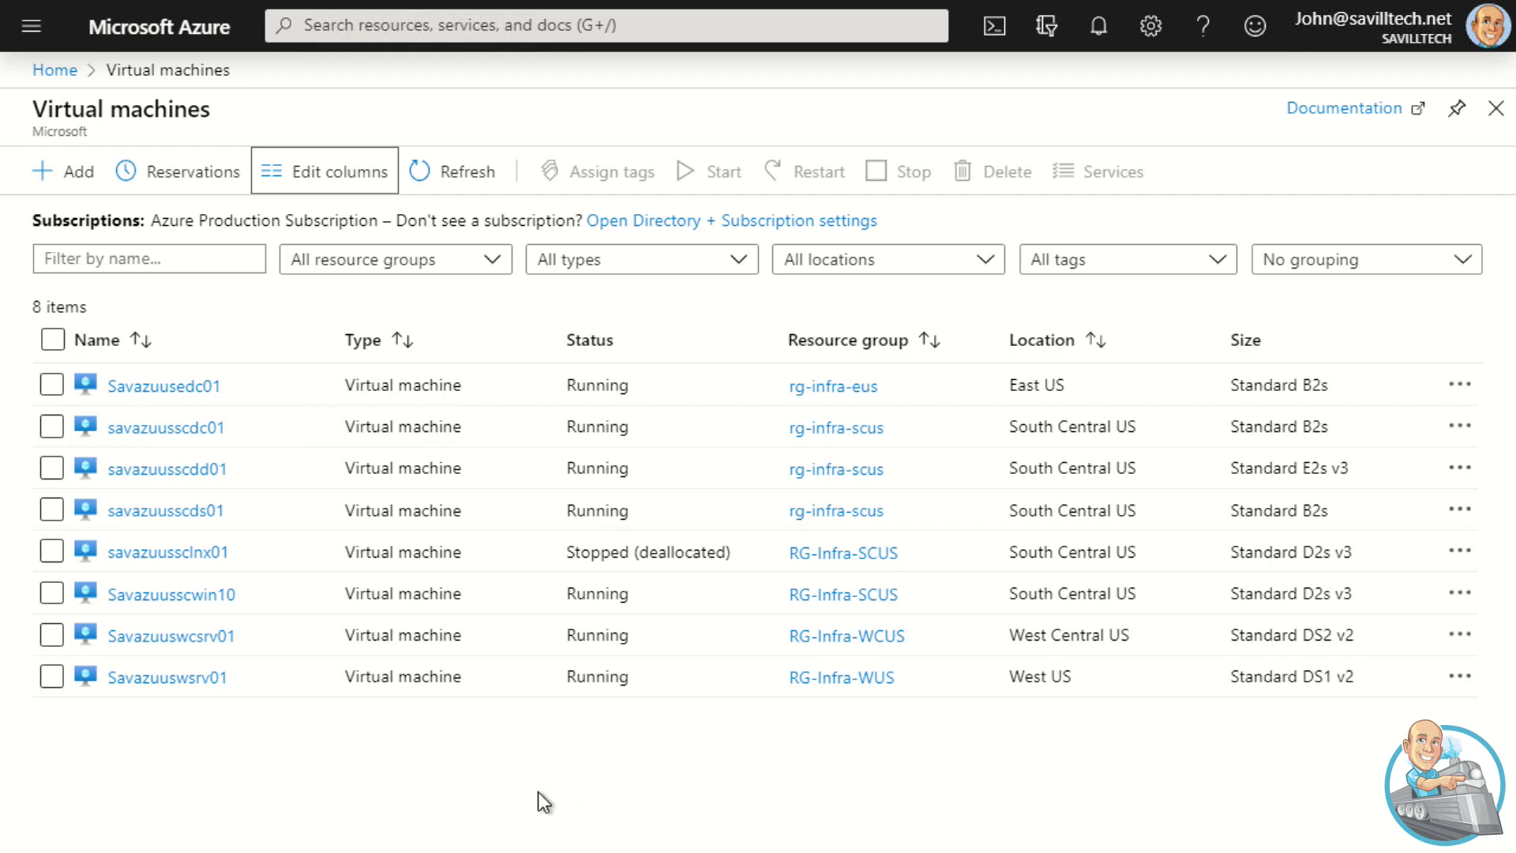
- Compare the locations and sizes of the virtual machines Savazuuswsrv01 and Savazuuswcsrv01 in the list
left_click(1101, 680)
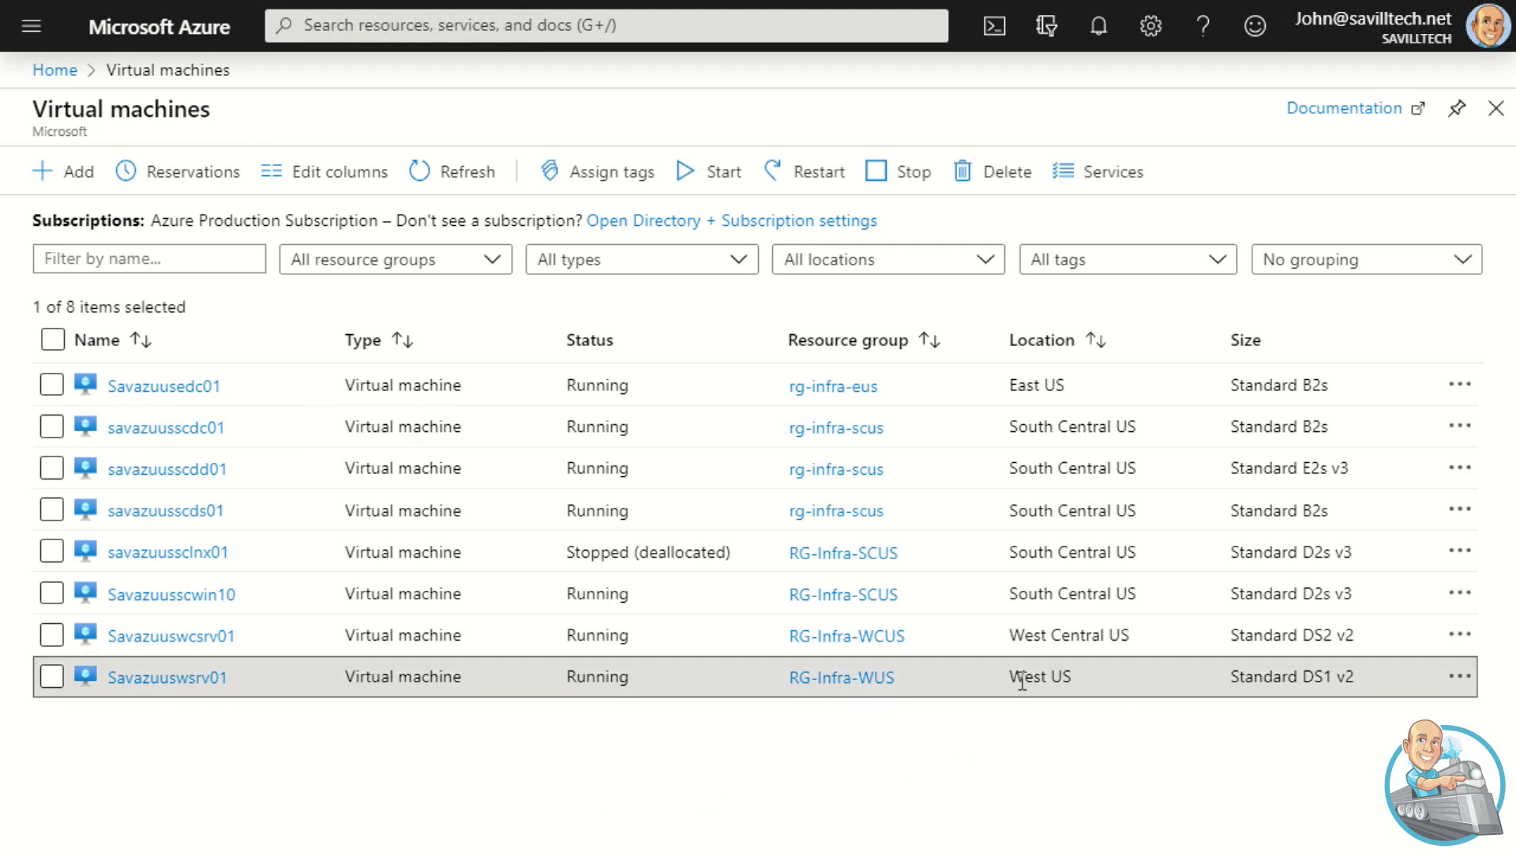
left_click(1163, 632)
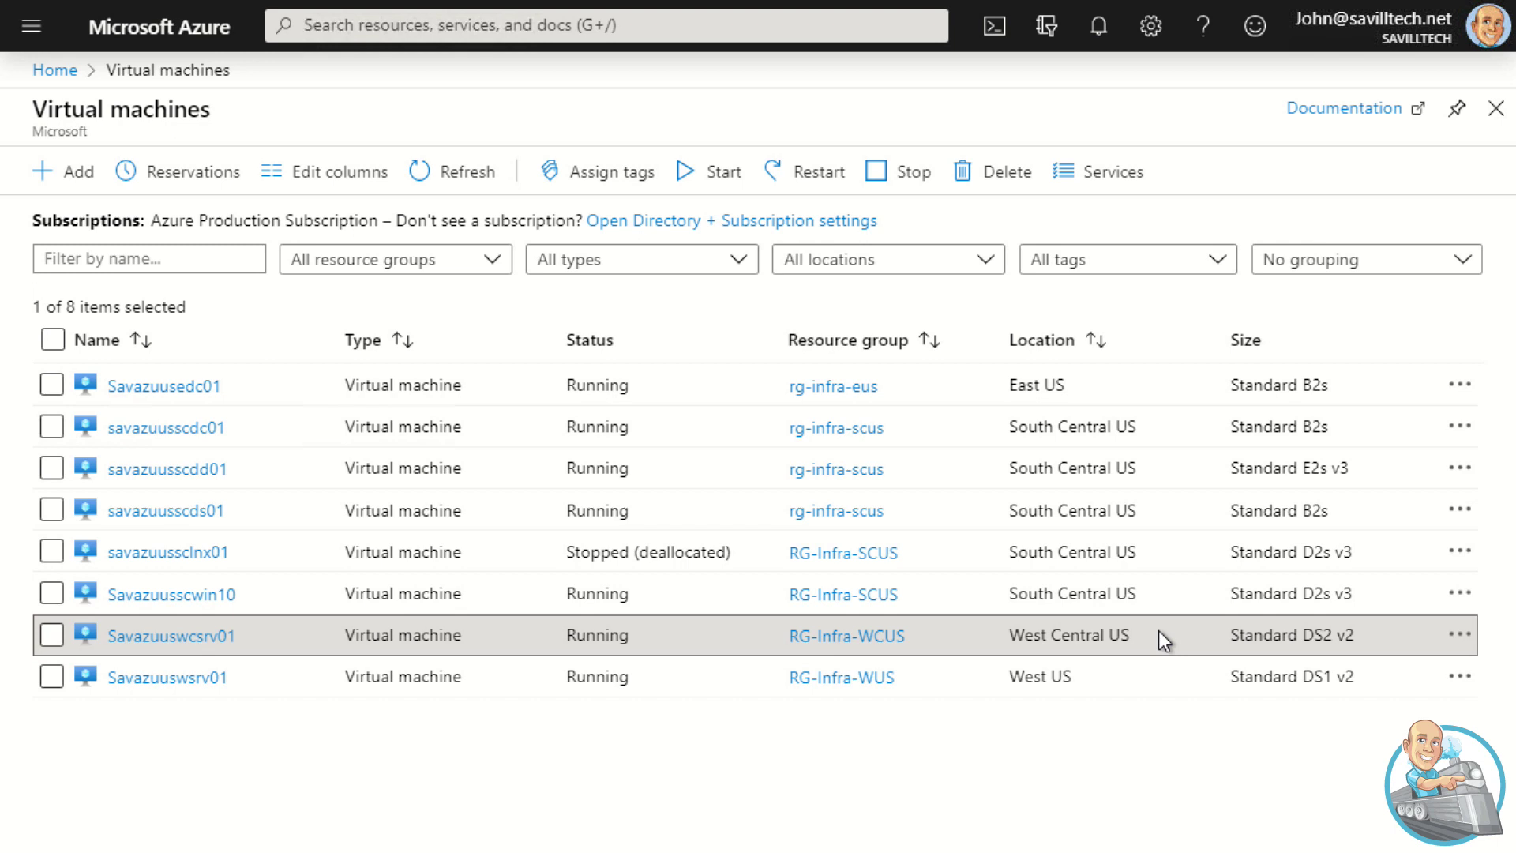
left_click(1151, 680)
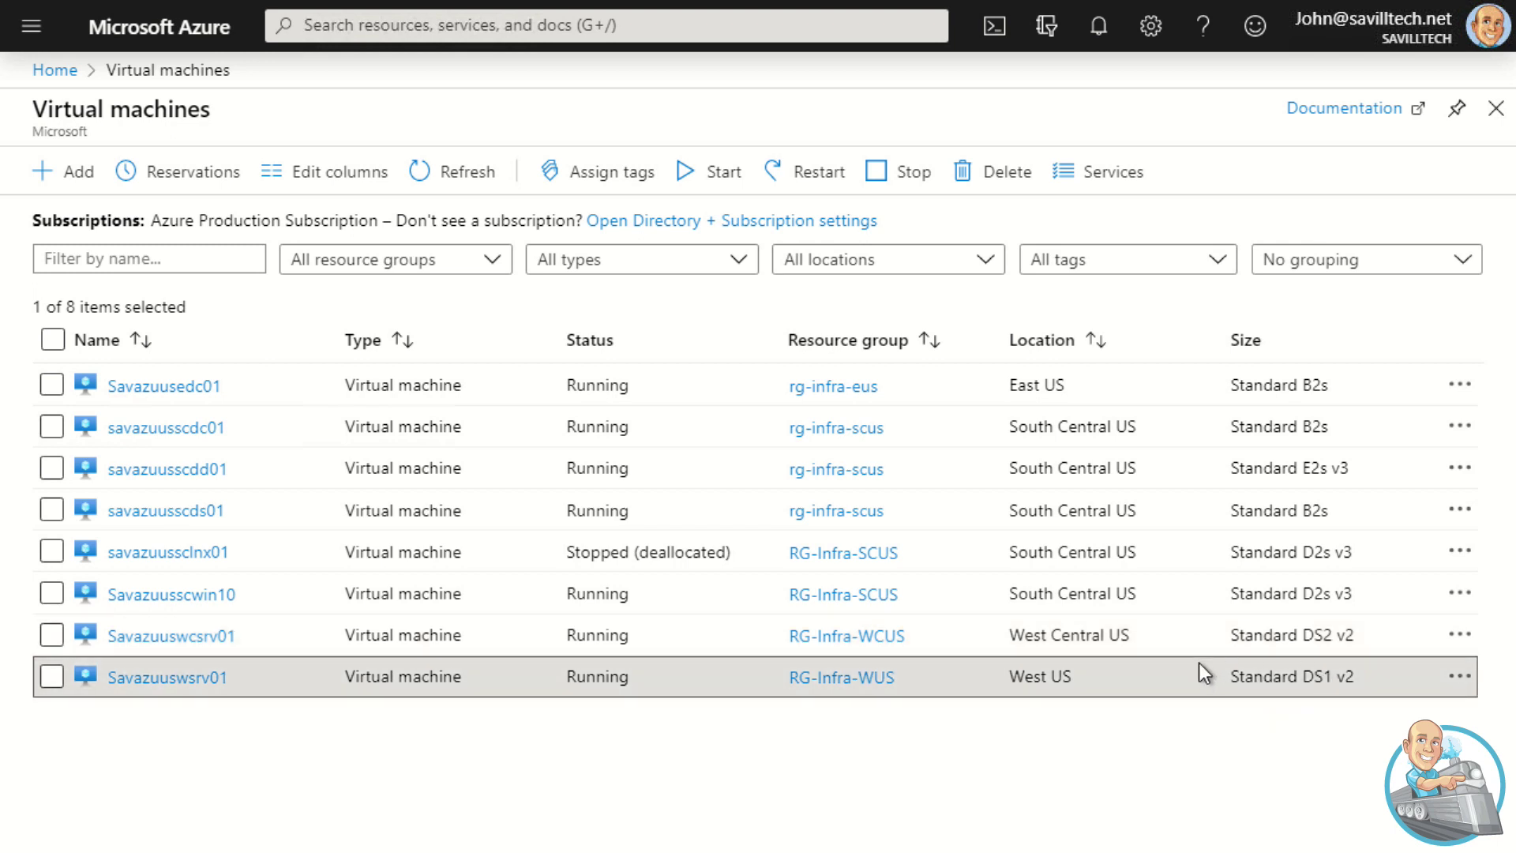
left_click(1181, 635)
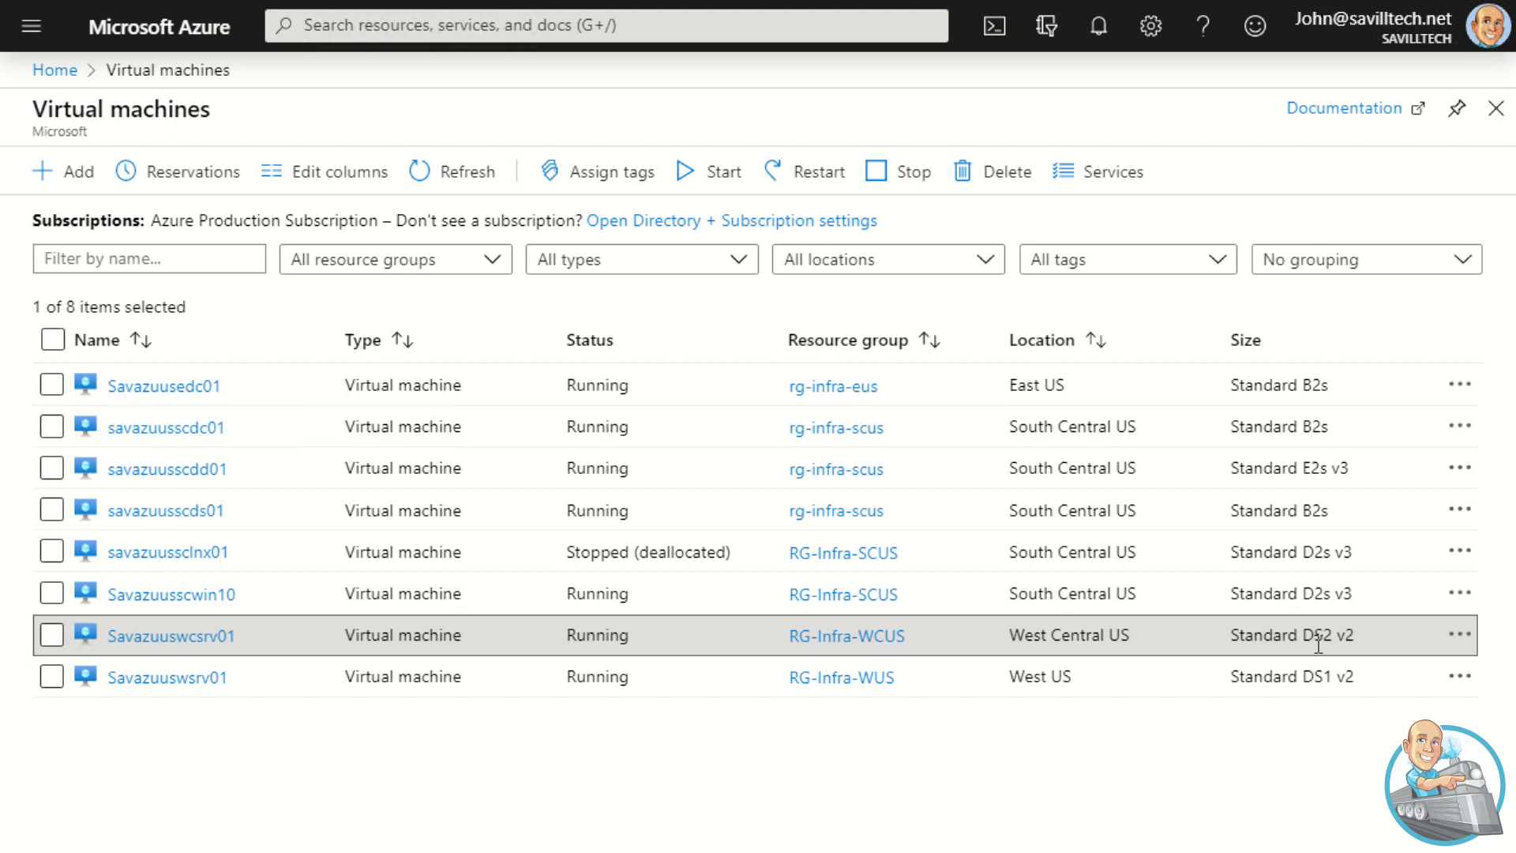
left_click(1176, 681)
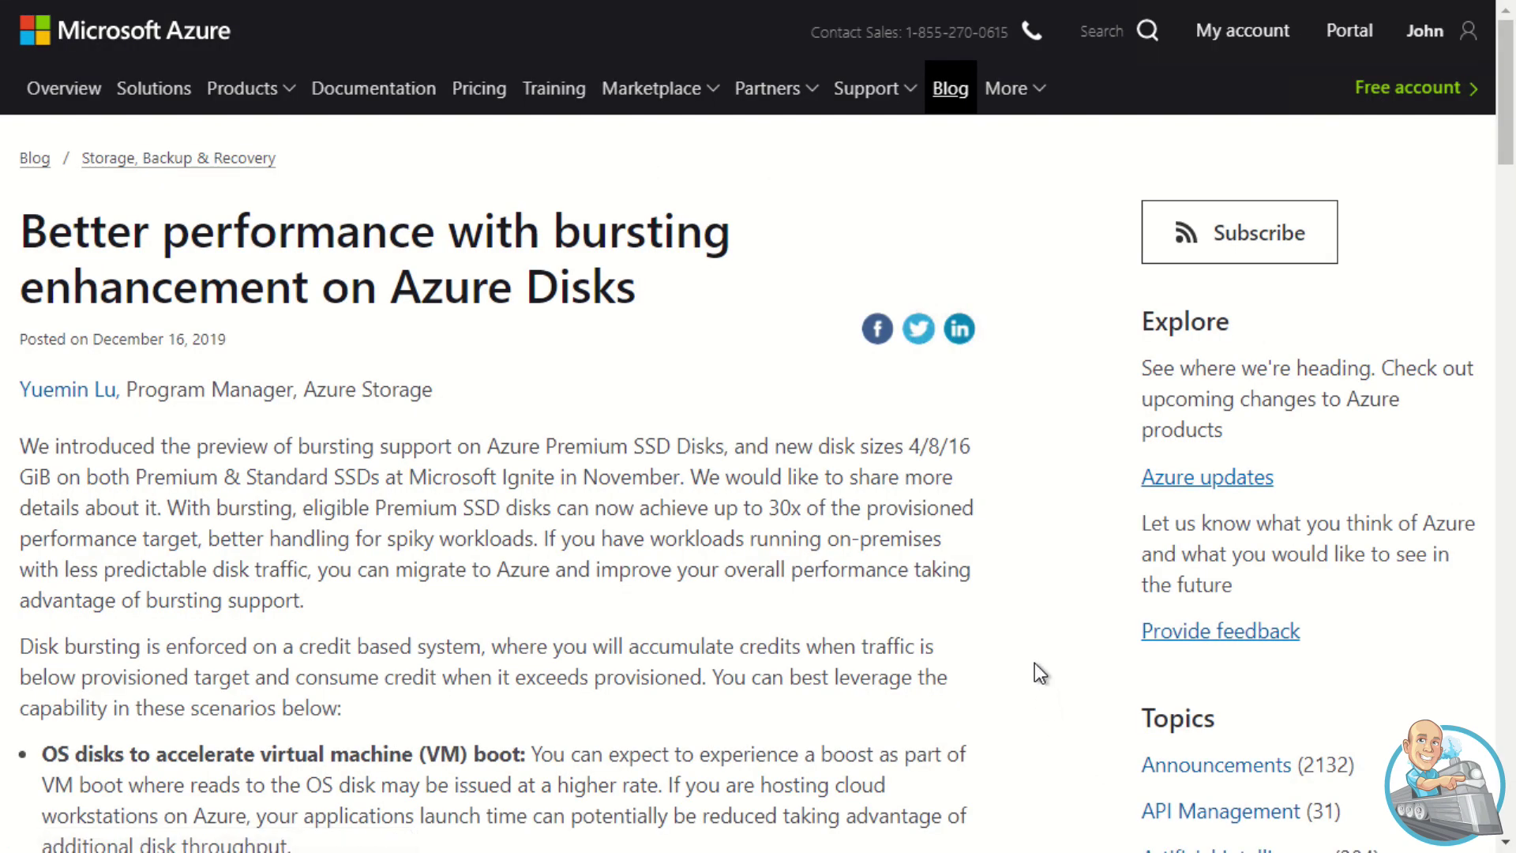
- In the Azure Disks bursting blog post, find the Premium SSD managed disks table and examine the provisioned IOPS per disk
scroll(1034, 661, "down", 12)
scroll(1006, 671, "down", 3)
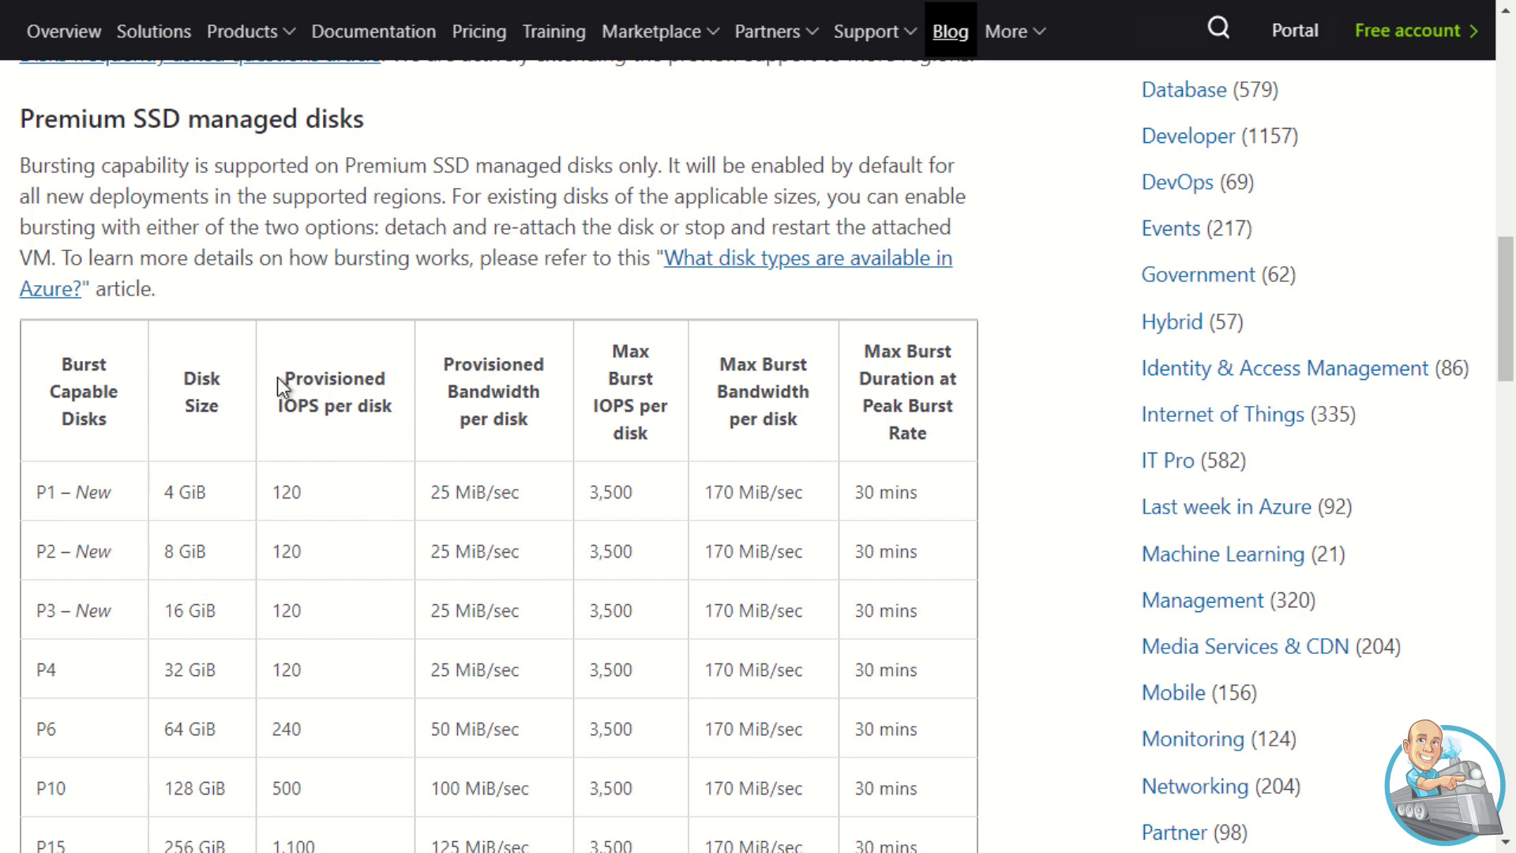
left_click_drag(280, 380, 395, 417)
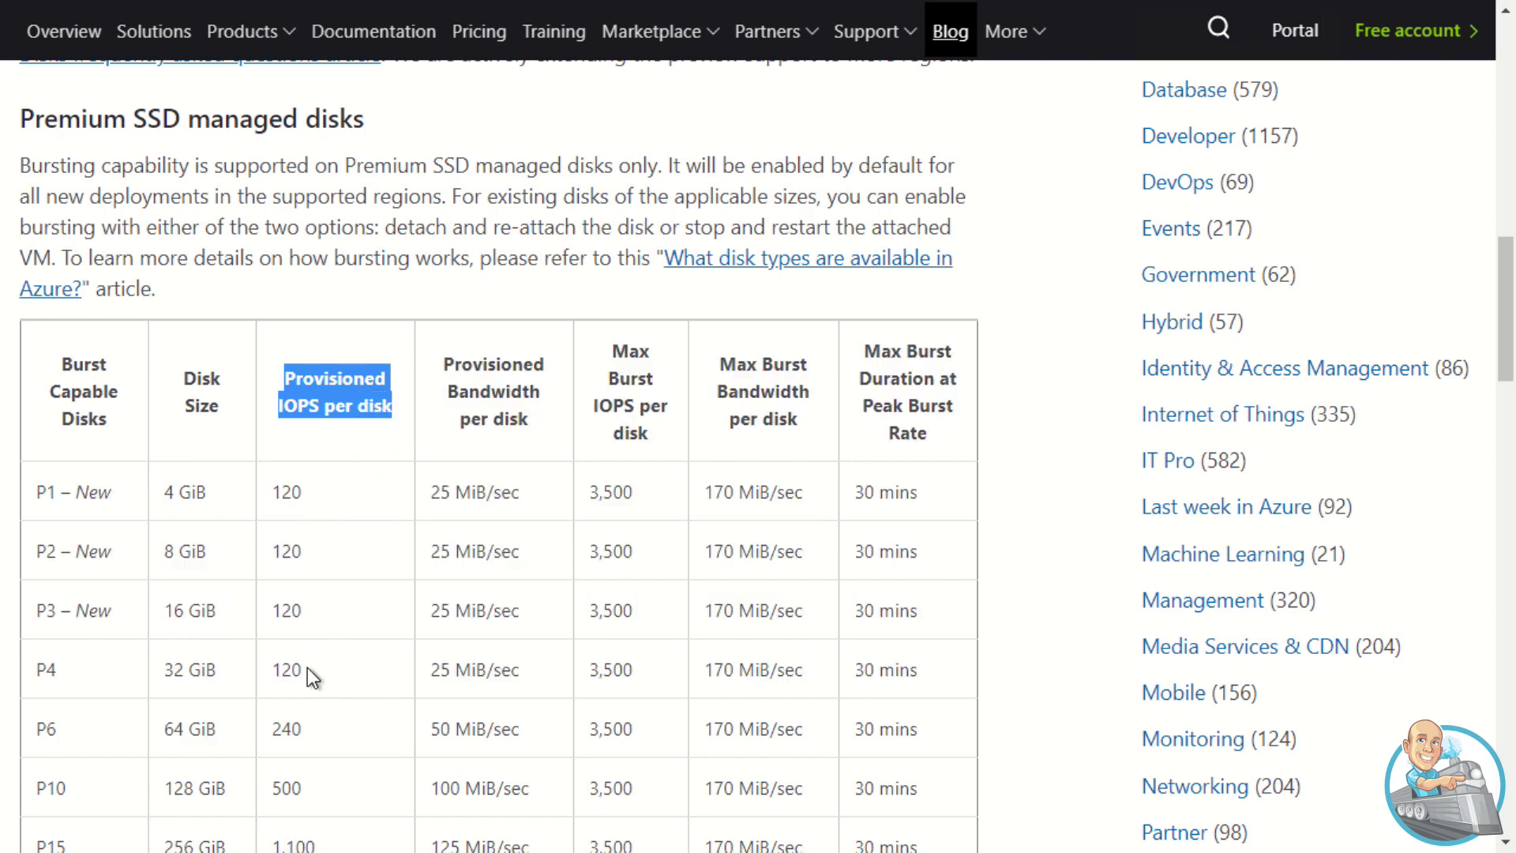
left_click(332, 717)
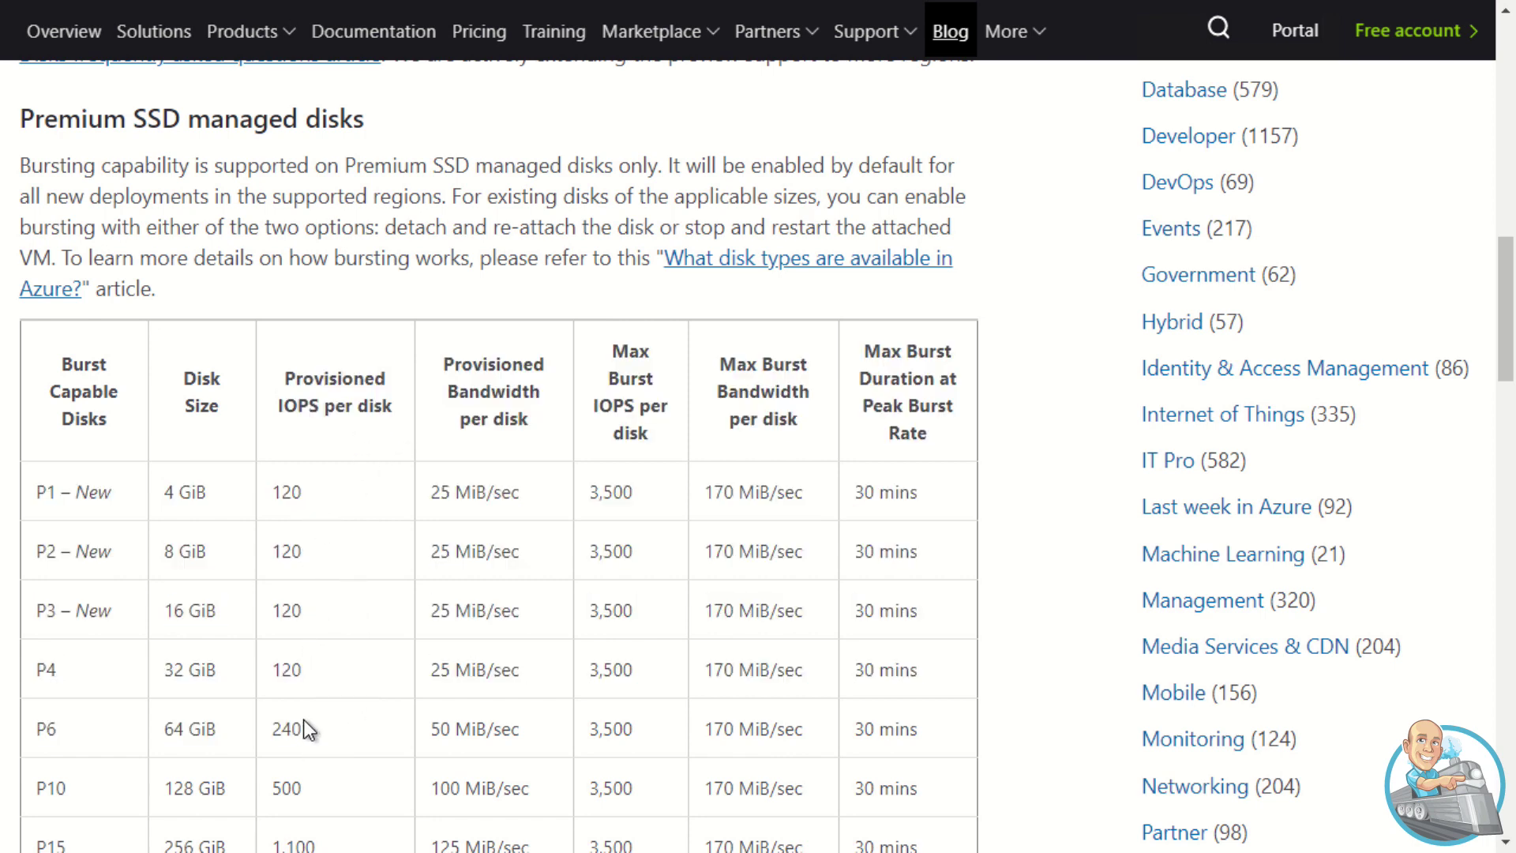
scroll(303, 718, "down", 2)
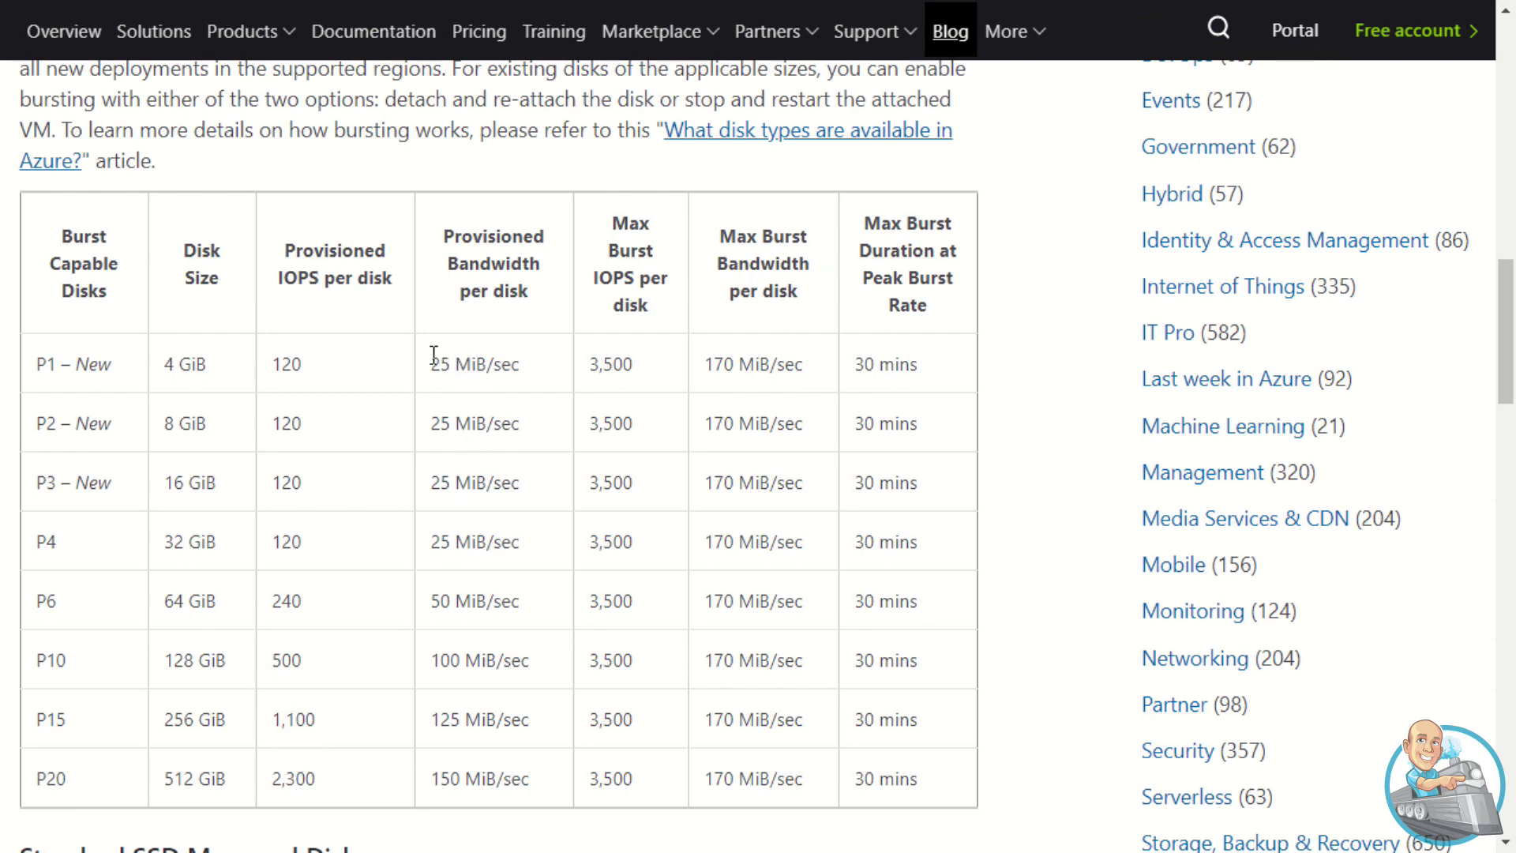
- Examine the provisioned bandwidth, maximum burst IOPS, maximum burst bandwidth and burst duration of the small Premium SSD disks
left_click_drag(440, 367, 509, 373)
left_click(486, 429)
left_click_drag(590, 367, 640, 366)
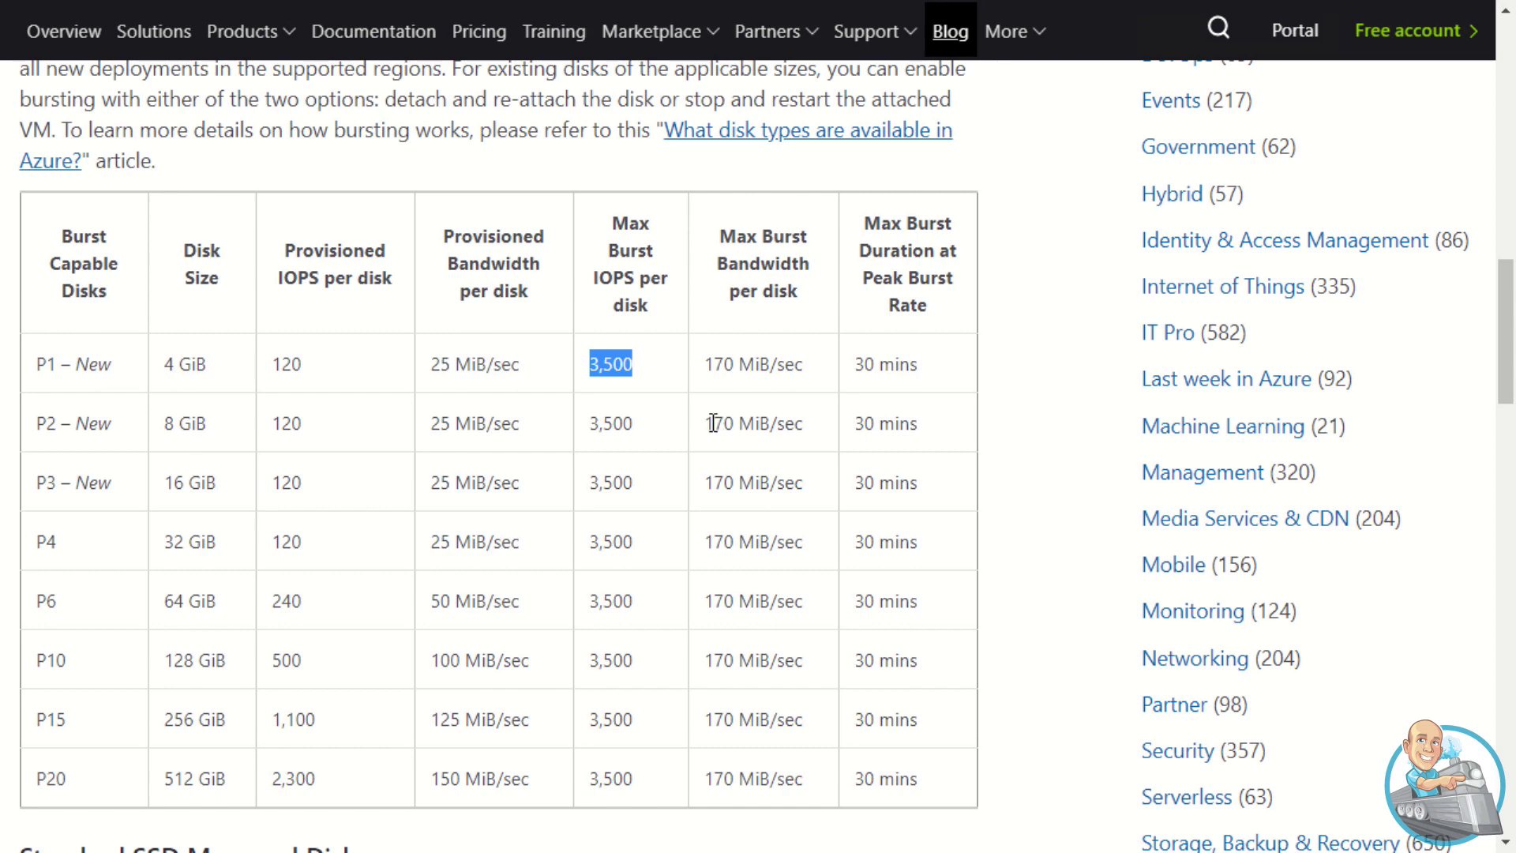
left_click_drag(713, 423, 751, 426)
left_click(752, 432)
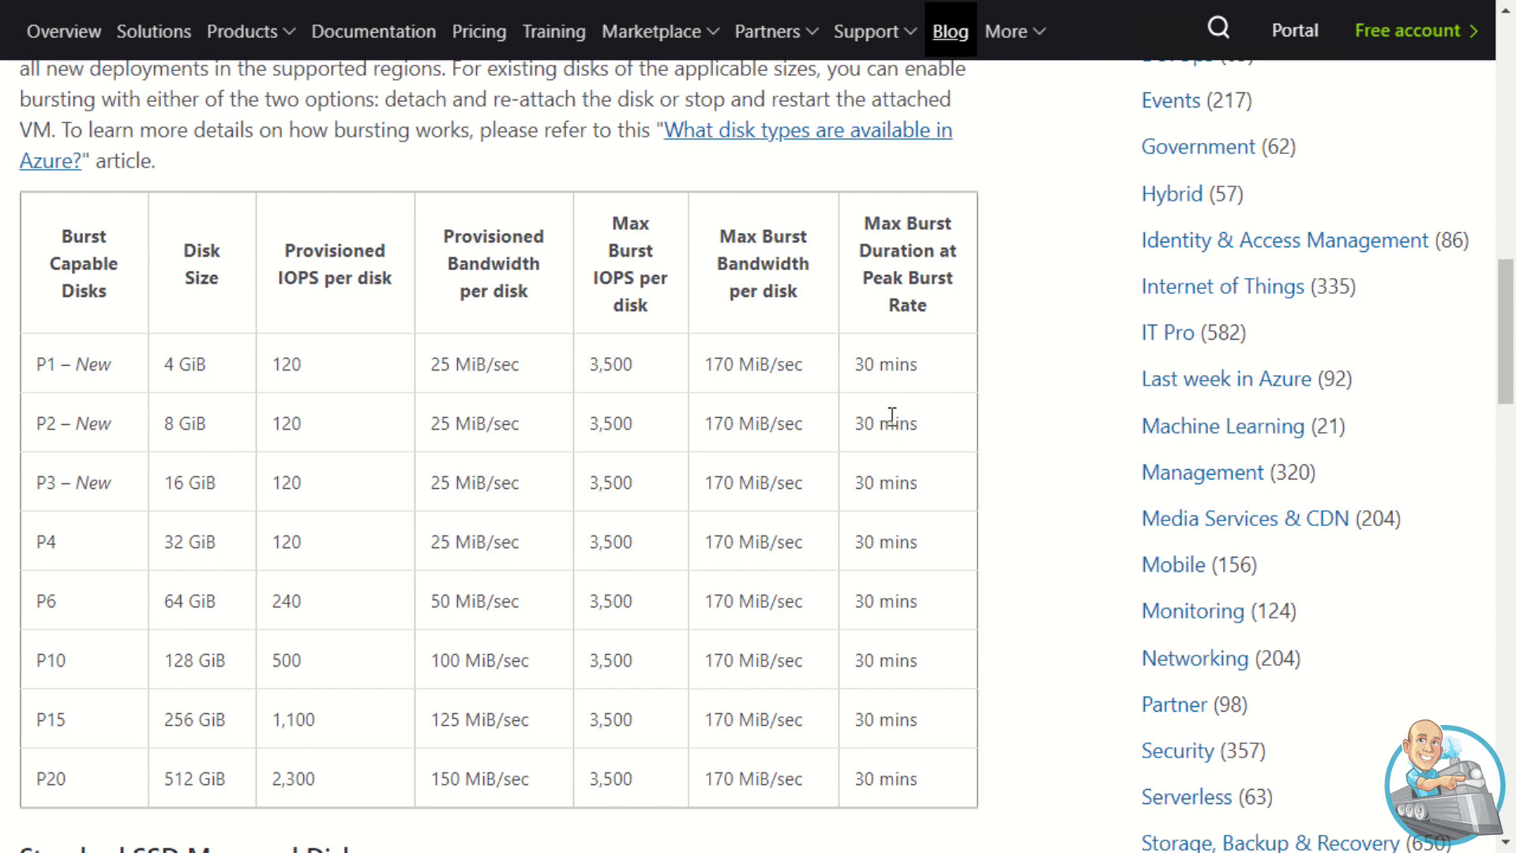
left_click_drag(918, 425, 865, 425)
left_click(971, 430)
- Switch to the DSv2-series documentation page and examine the maximum uncached disk IOPS and MBps for Standard_DS1_v2
key("ctrl+Tab")
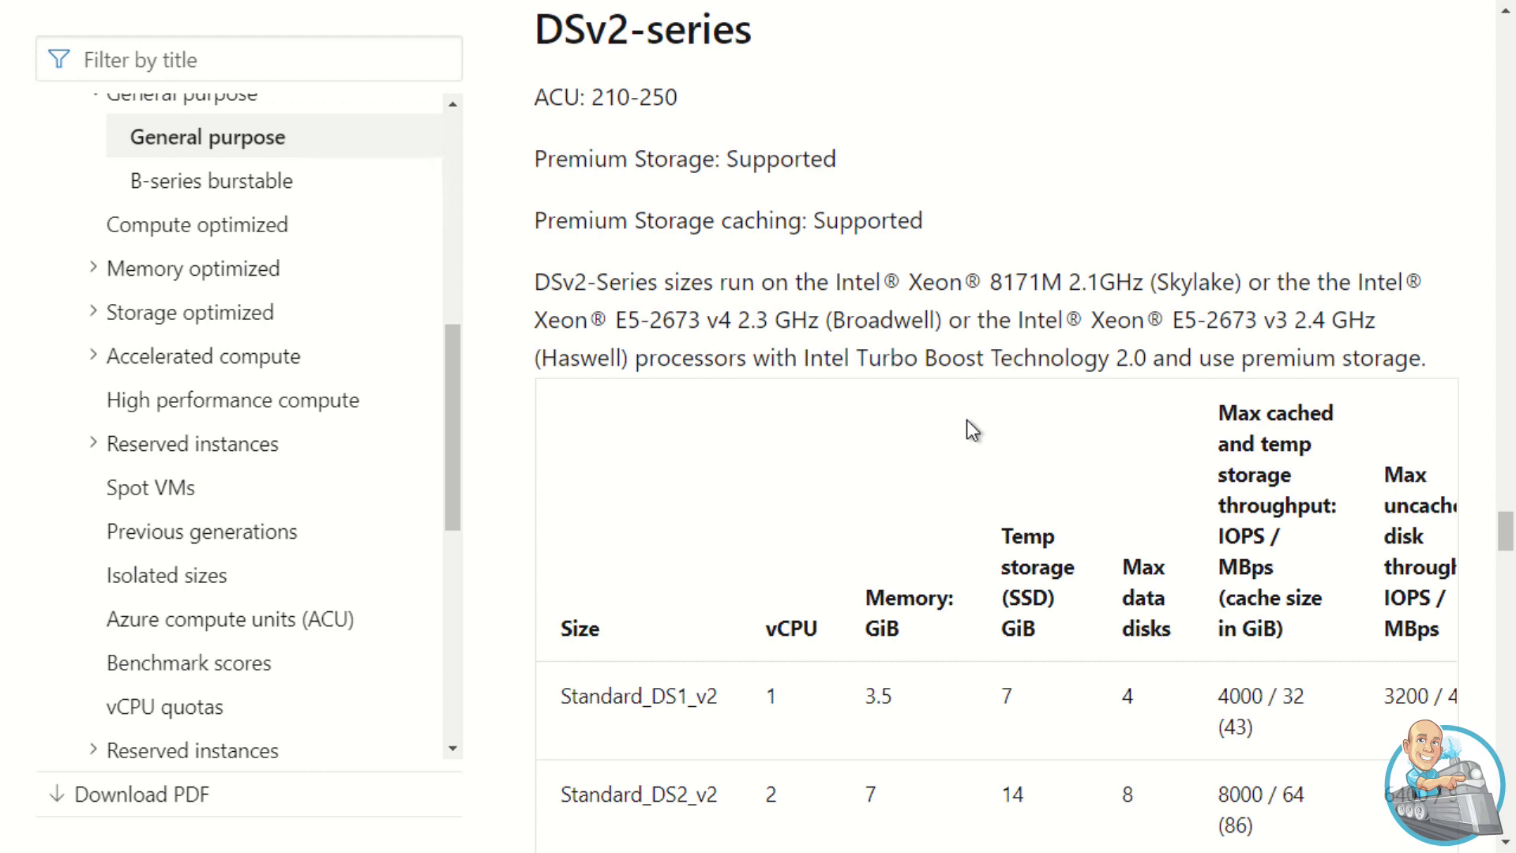
scroll(963, 404, "down", 1)
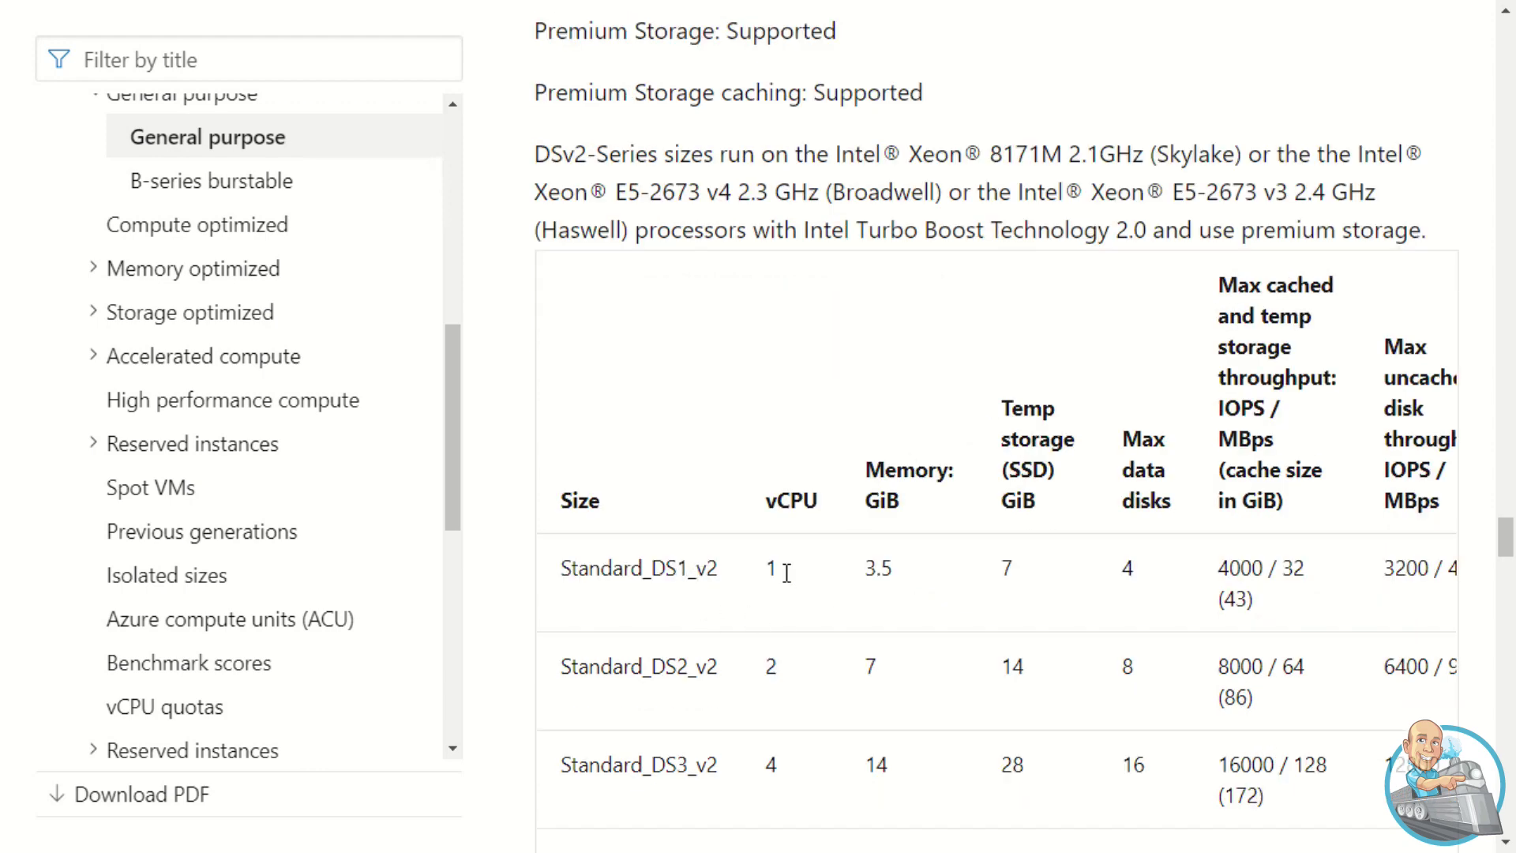
left_click_drag(1146, 571, 1119, 571)
left_click_drag(1394, 570, 1257, 579)
left_click(1166, 568)
left_click_drag(1165, 568, 1209, 565)
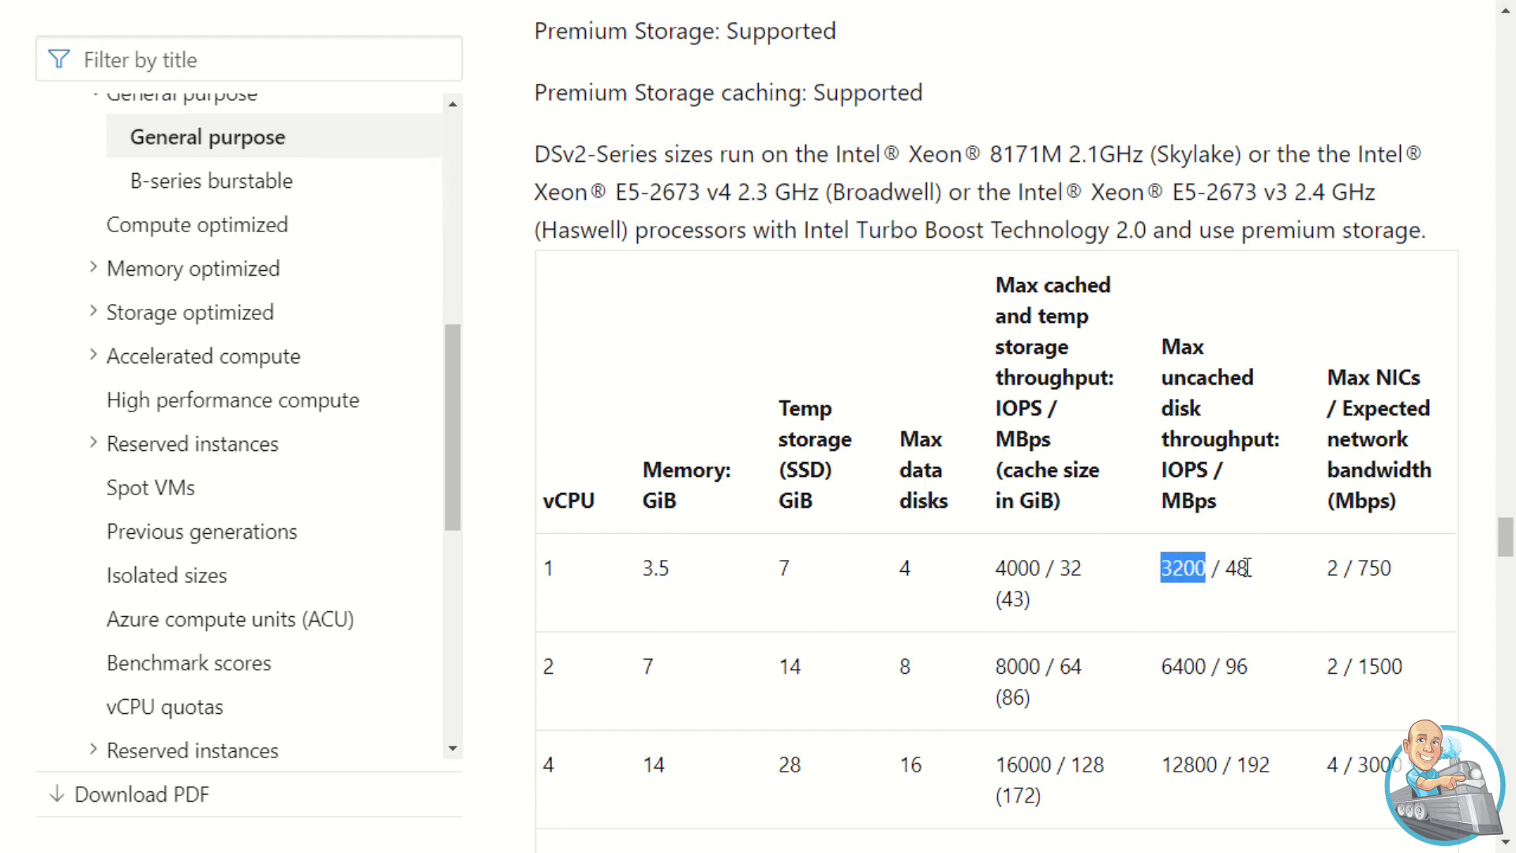
left_click(1247, 566)
double_click(1244, 565)
left_click(1197, 570)
mouse_move(1201, 570)
left_mouse_down()
mouse_move(1163, 569)
mouse_move(1176, 568)
left_mouse_up()
left_click(1197, 580)
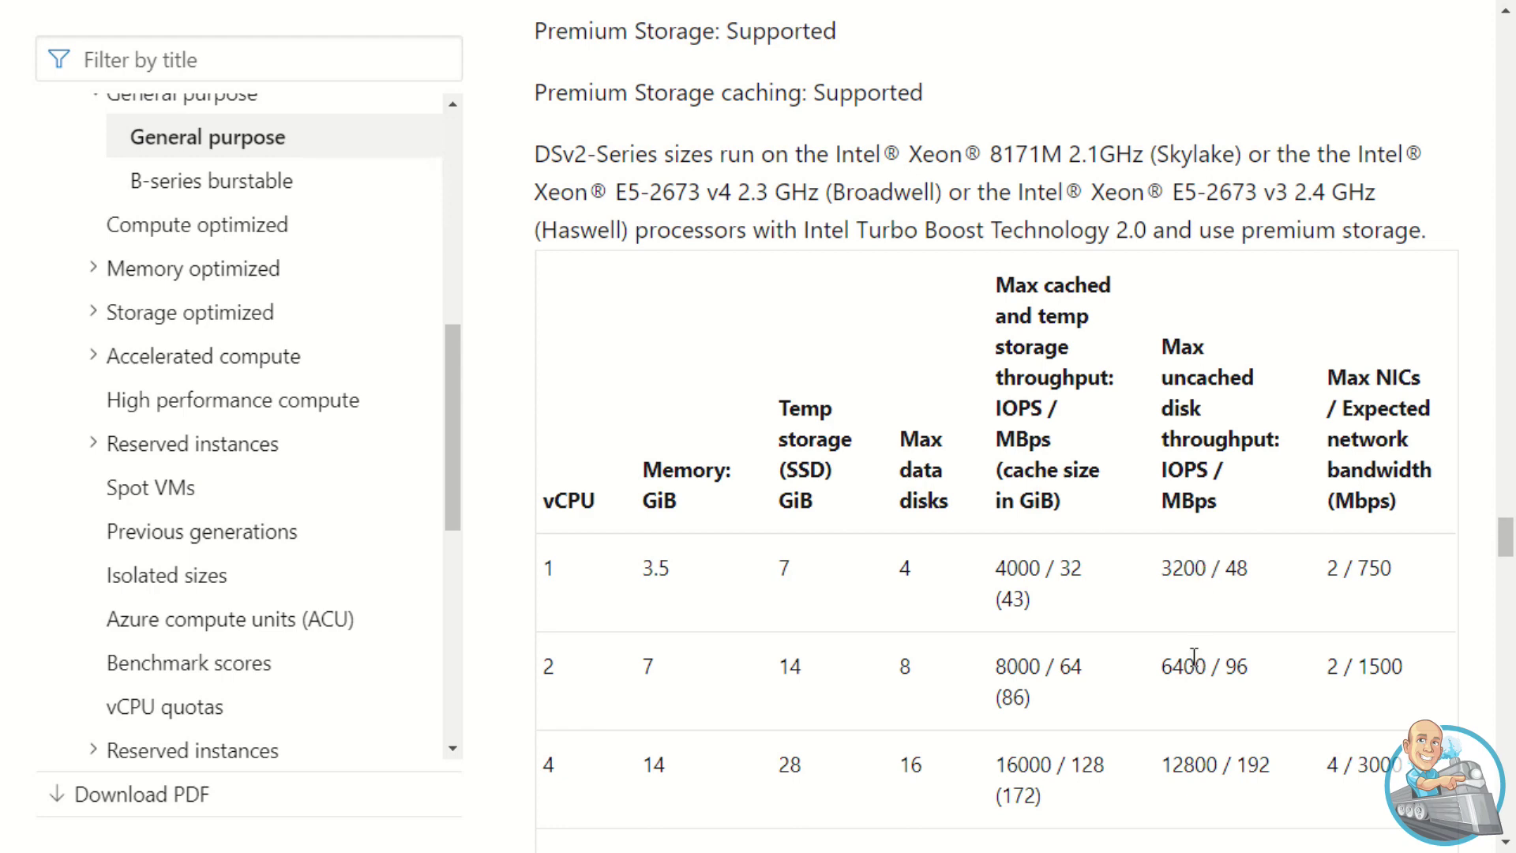
- Examine the uncached IOPS limit and maximum data disks for Standard_DS2_v2, and return to the table's size names
left_click_drag(1207, 667, 1167, 665)
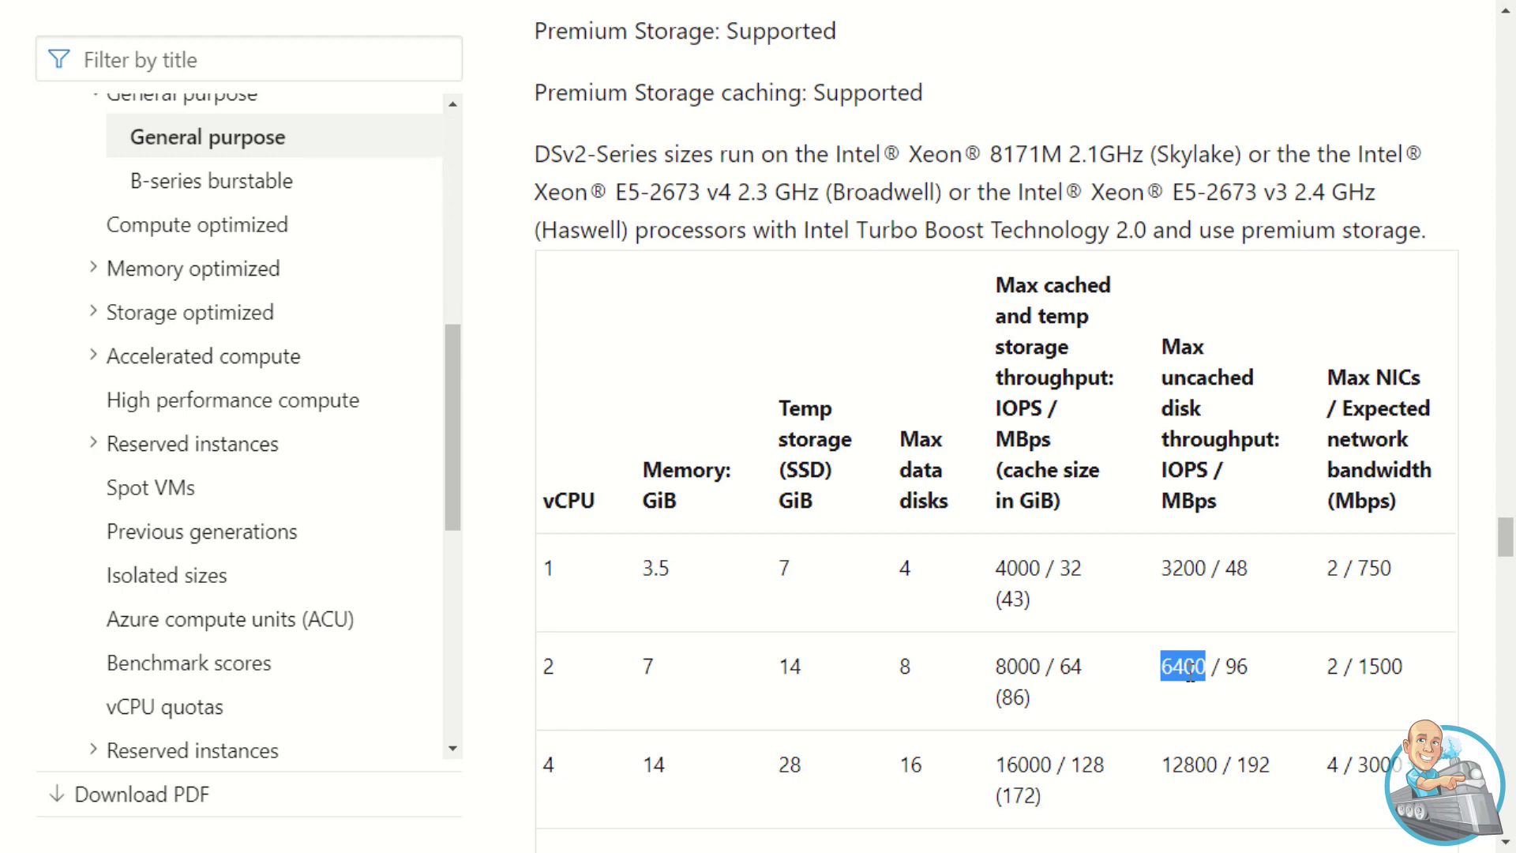
left_click(915, 671)
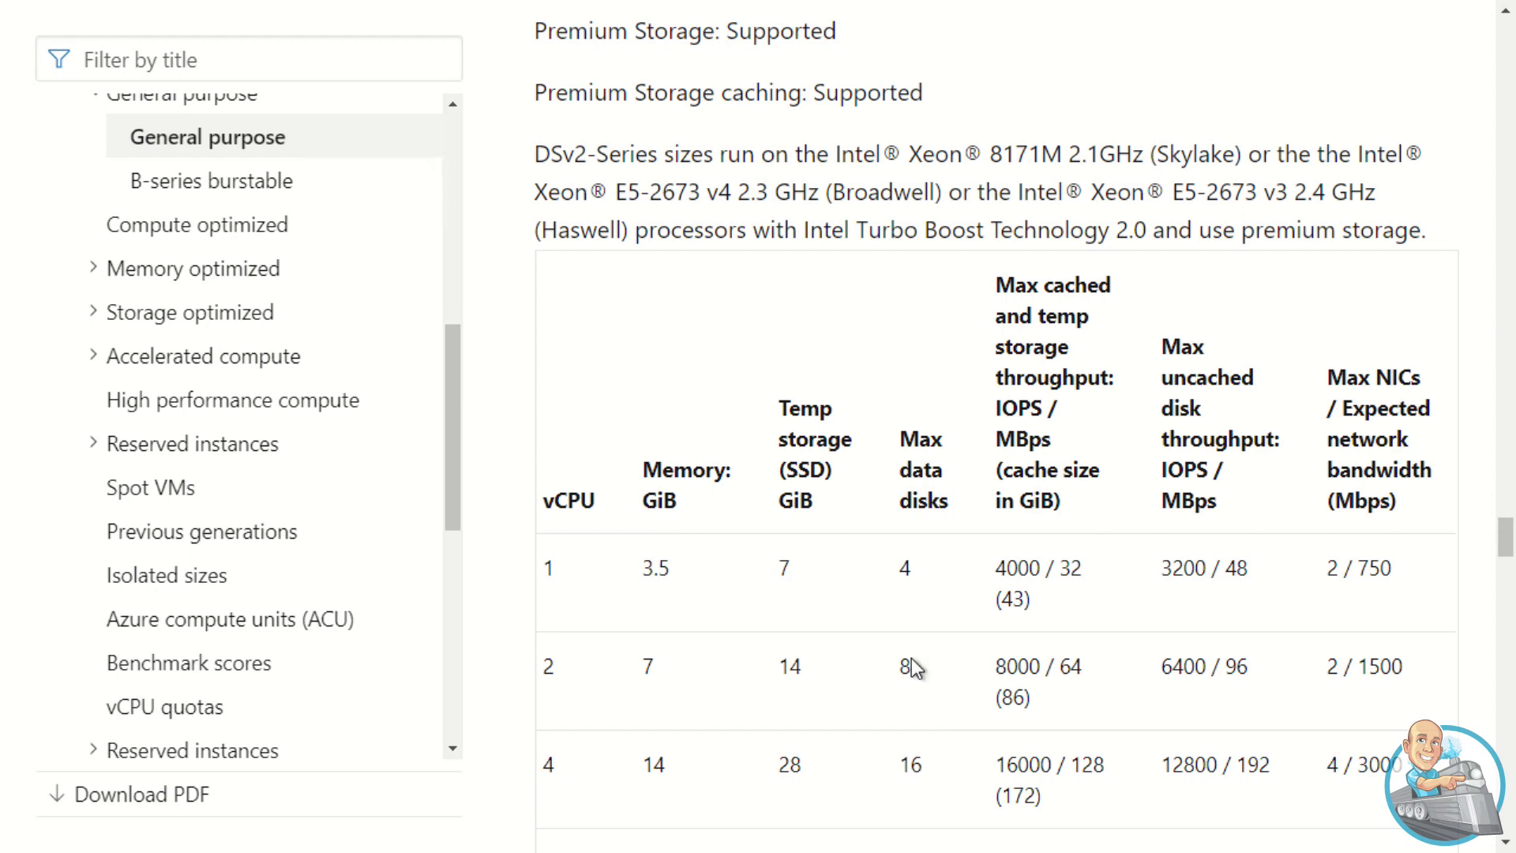
double_click(905, 667)
left_click(1247, 667)
left_click_drag(619, 577, 533, 581)
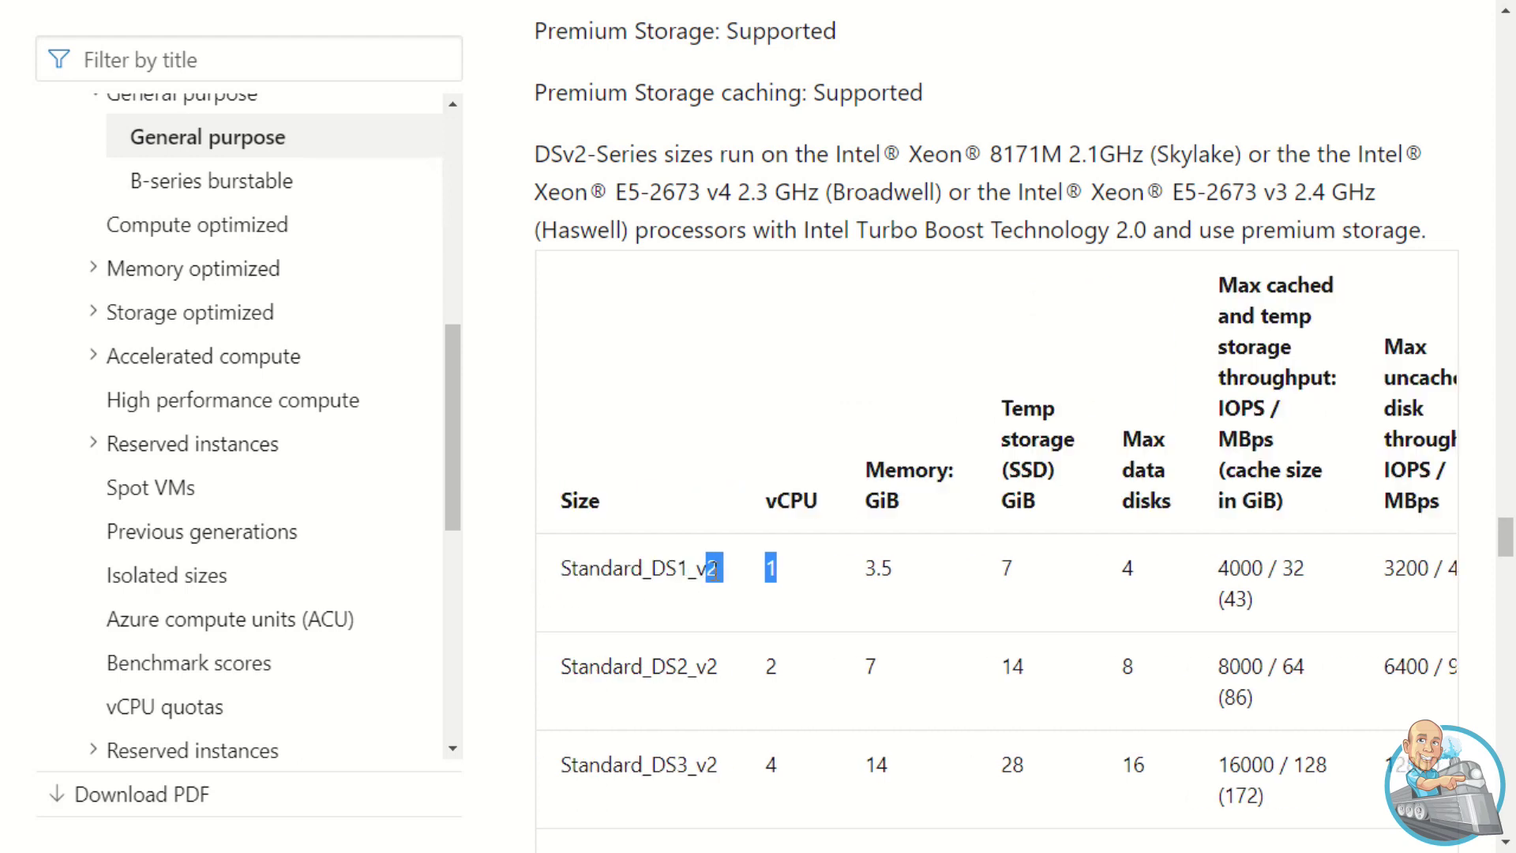
left_click(693, 569)
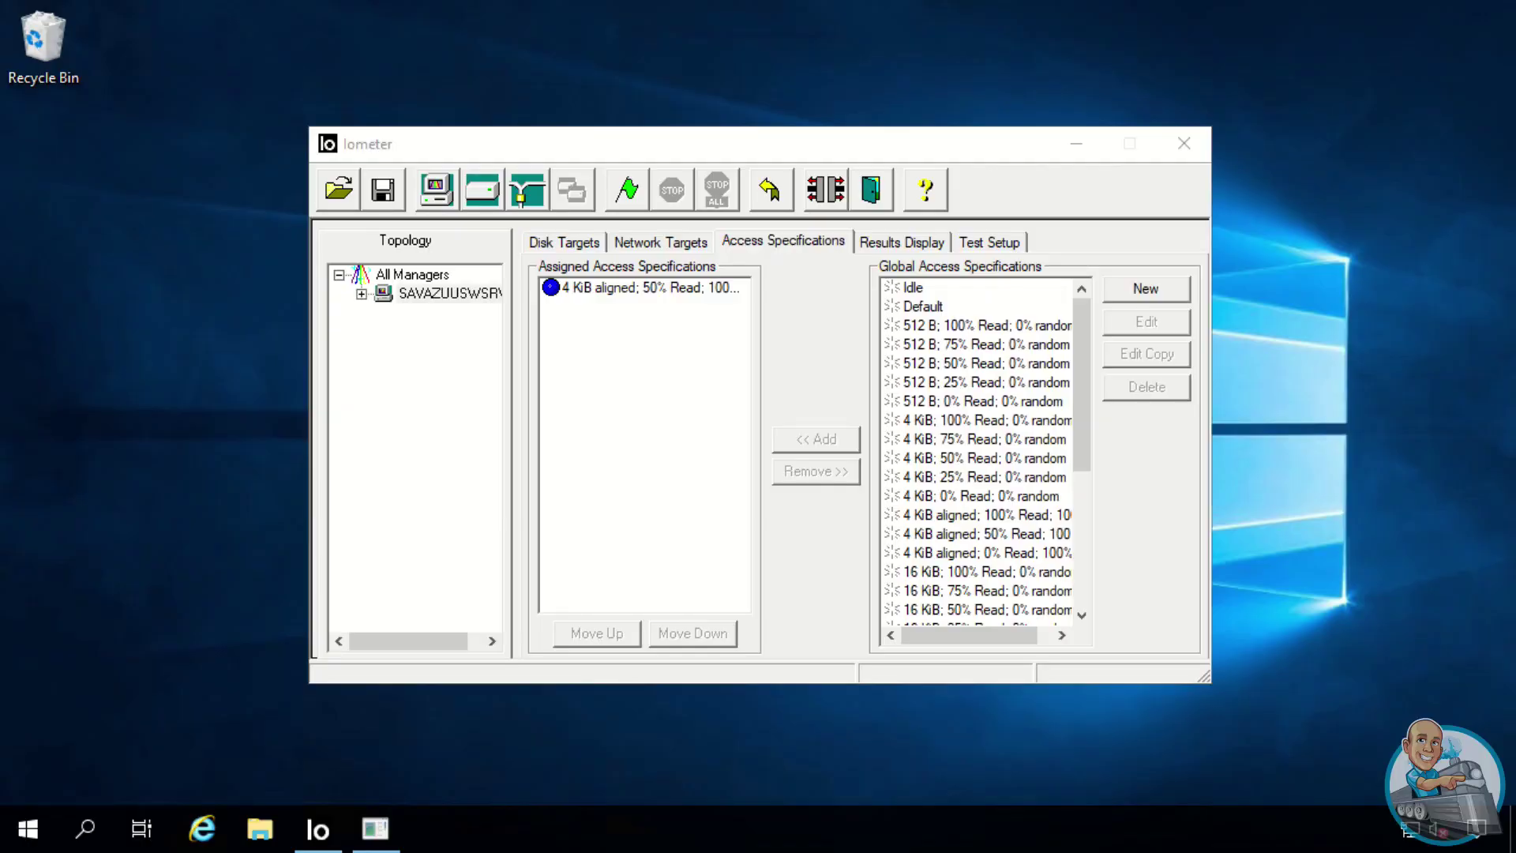
- In Iometer on the West US server, check the assigned access specification and show the disk targets
left_click(616, 293)
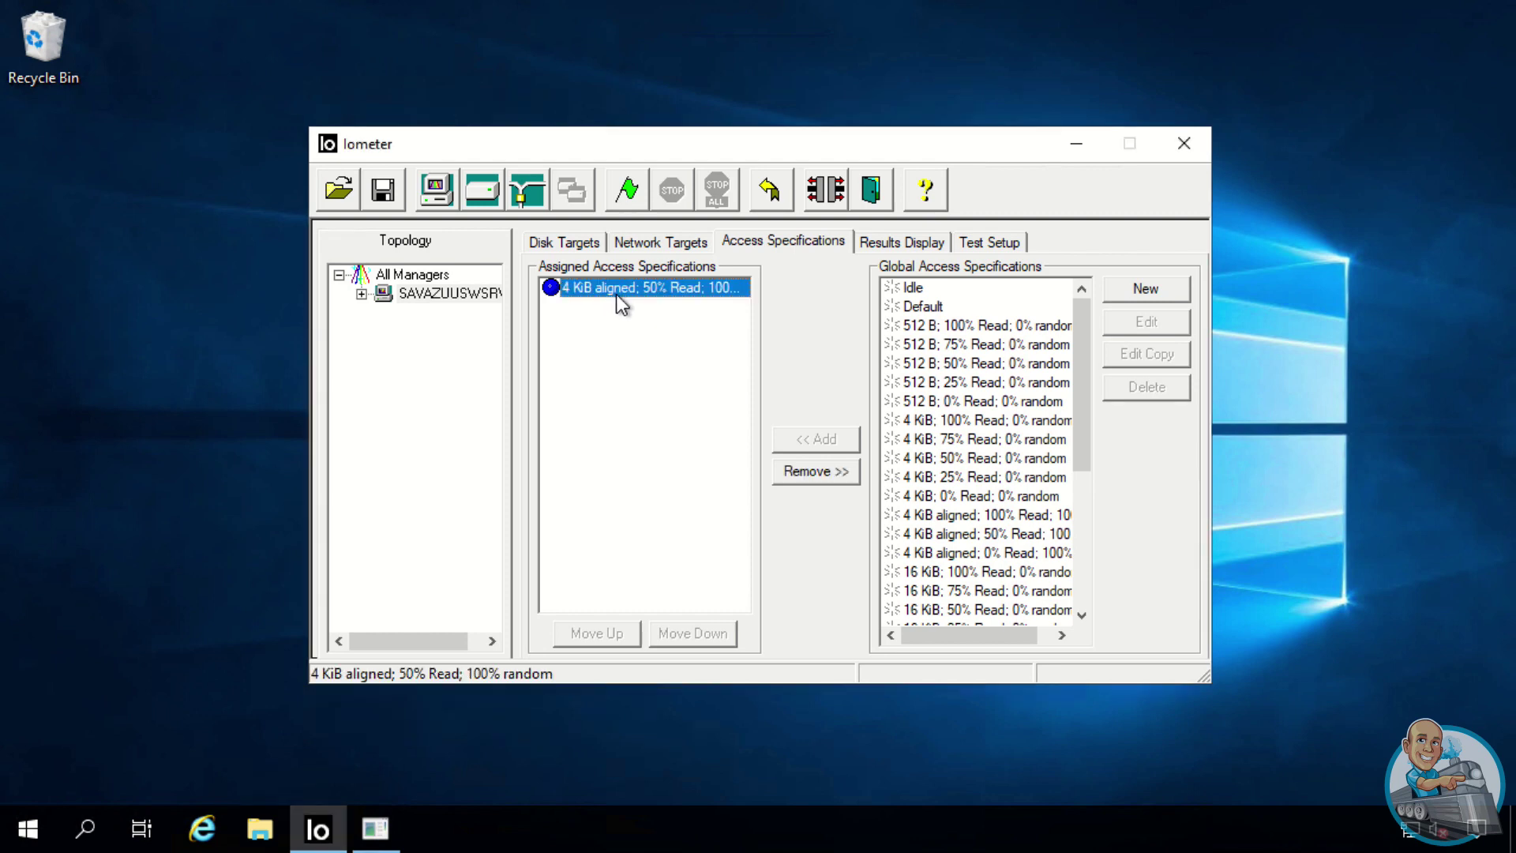
left_click(564, 243)
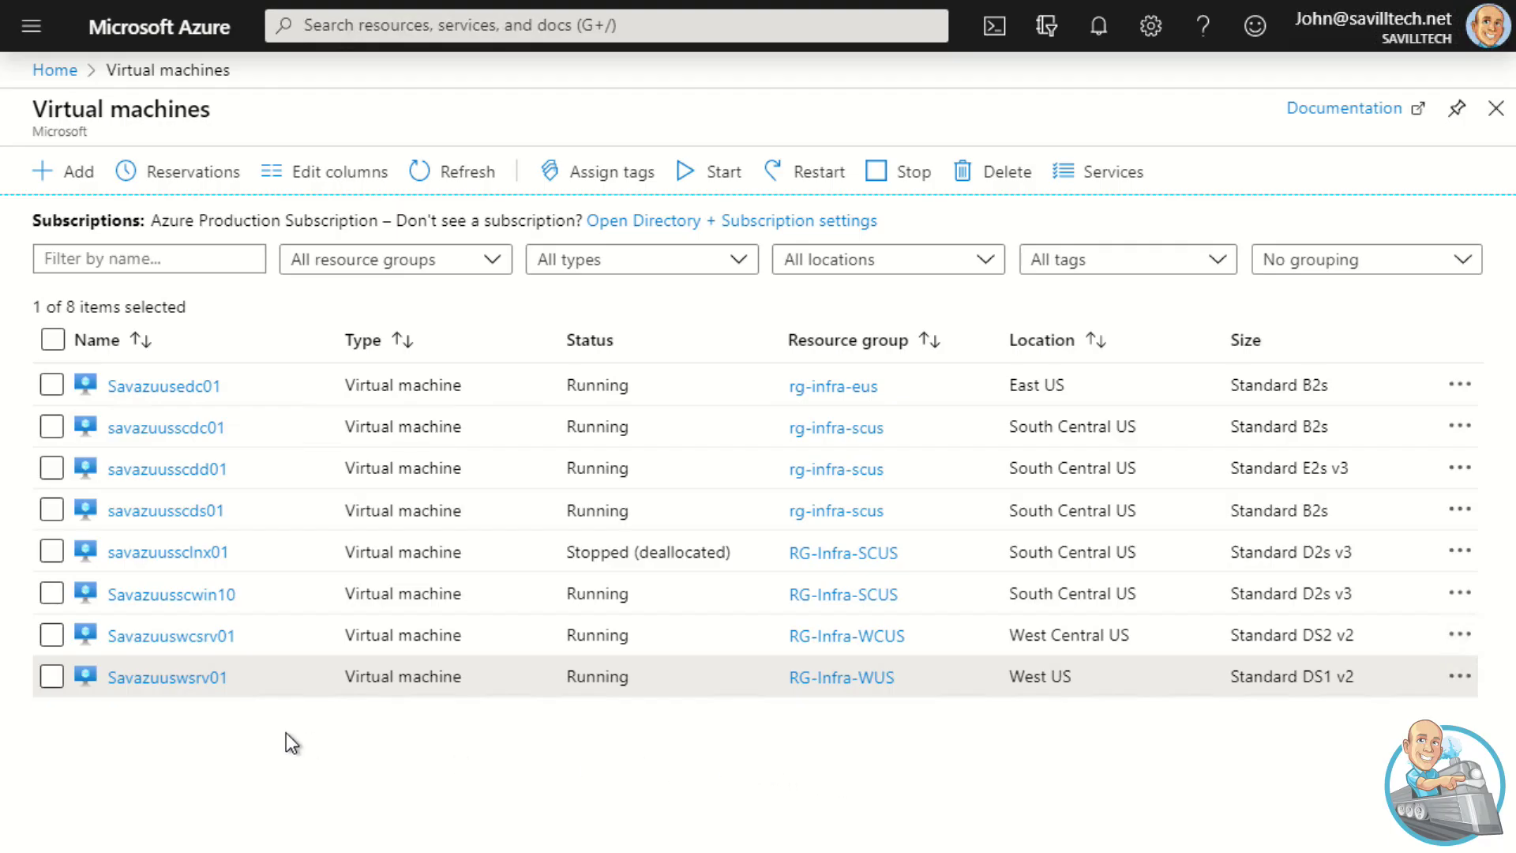
- In the Azure portal, inspect the disks attached to Savazuuswsrv01 and return to the virtual machines list
left_click(180, 675)
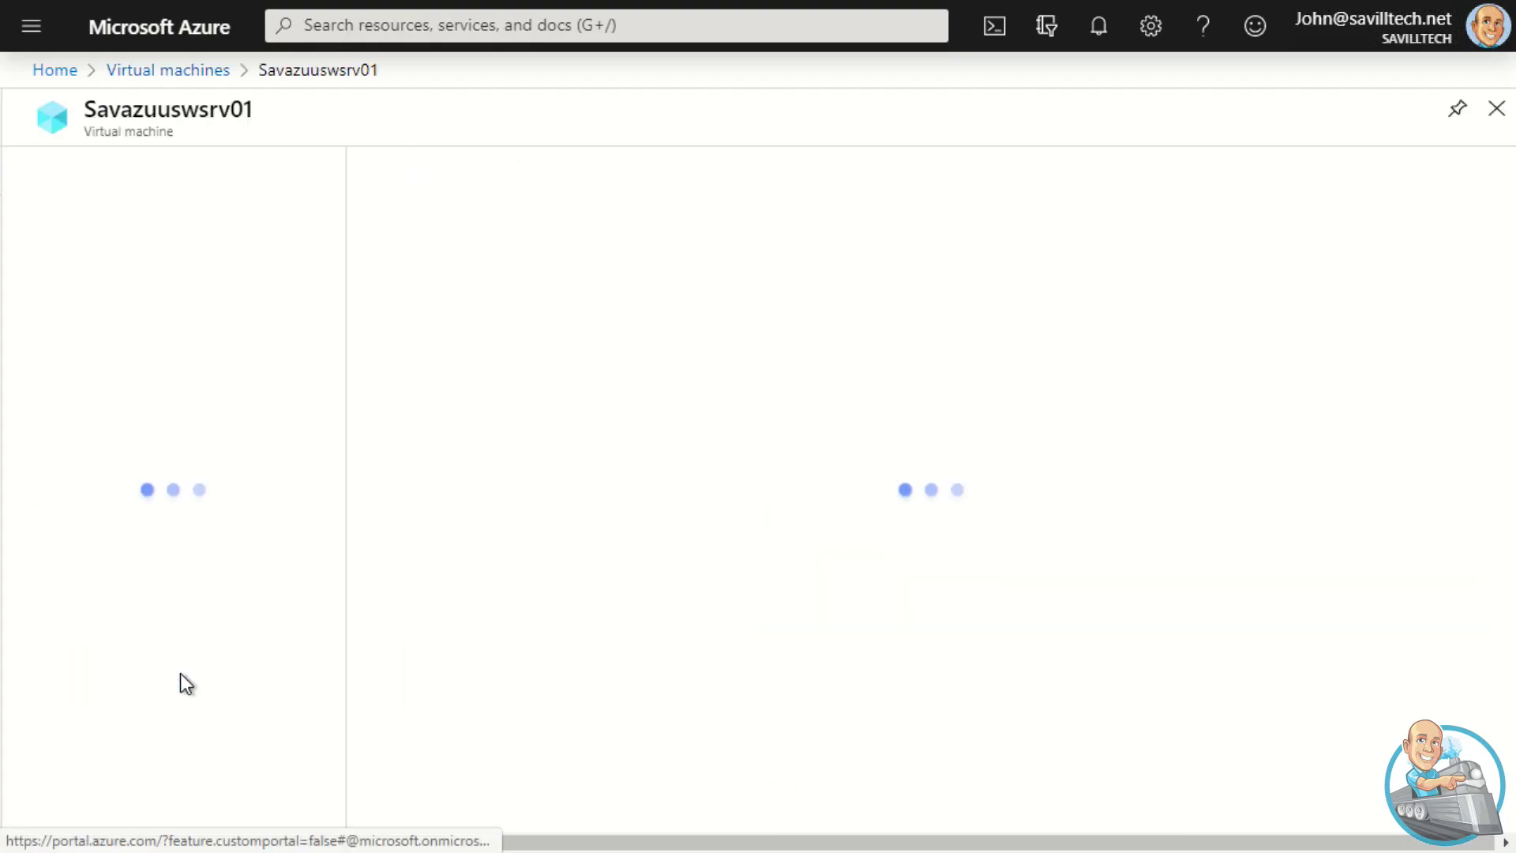
left_click(90, 533)
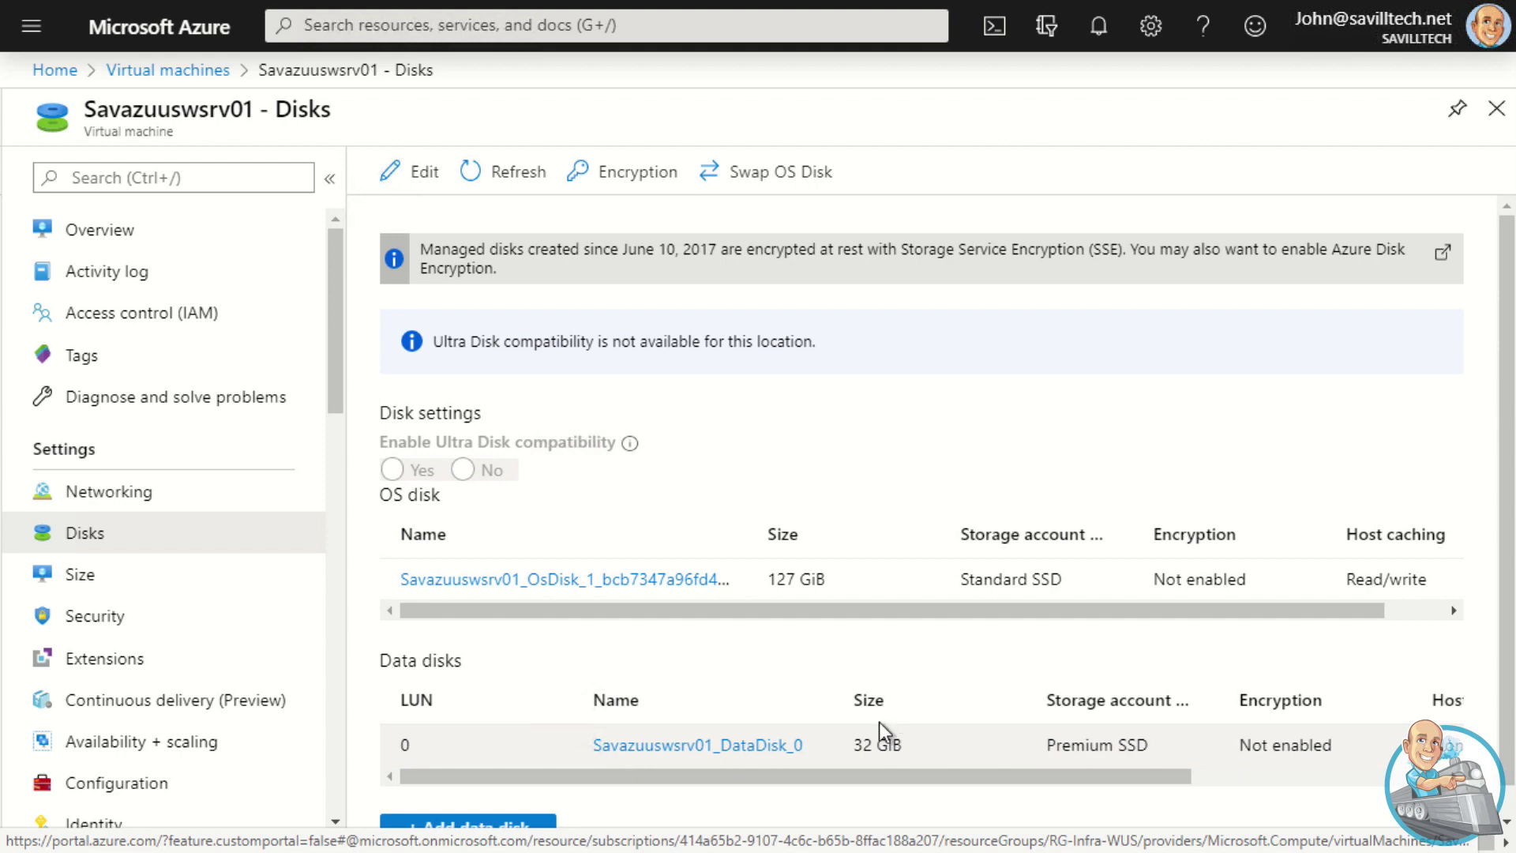
left_click(190, 77)
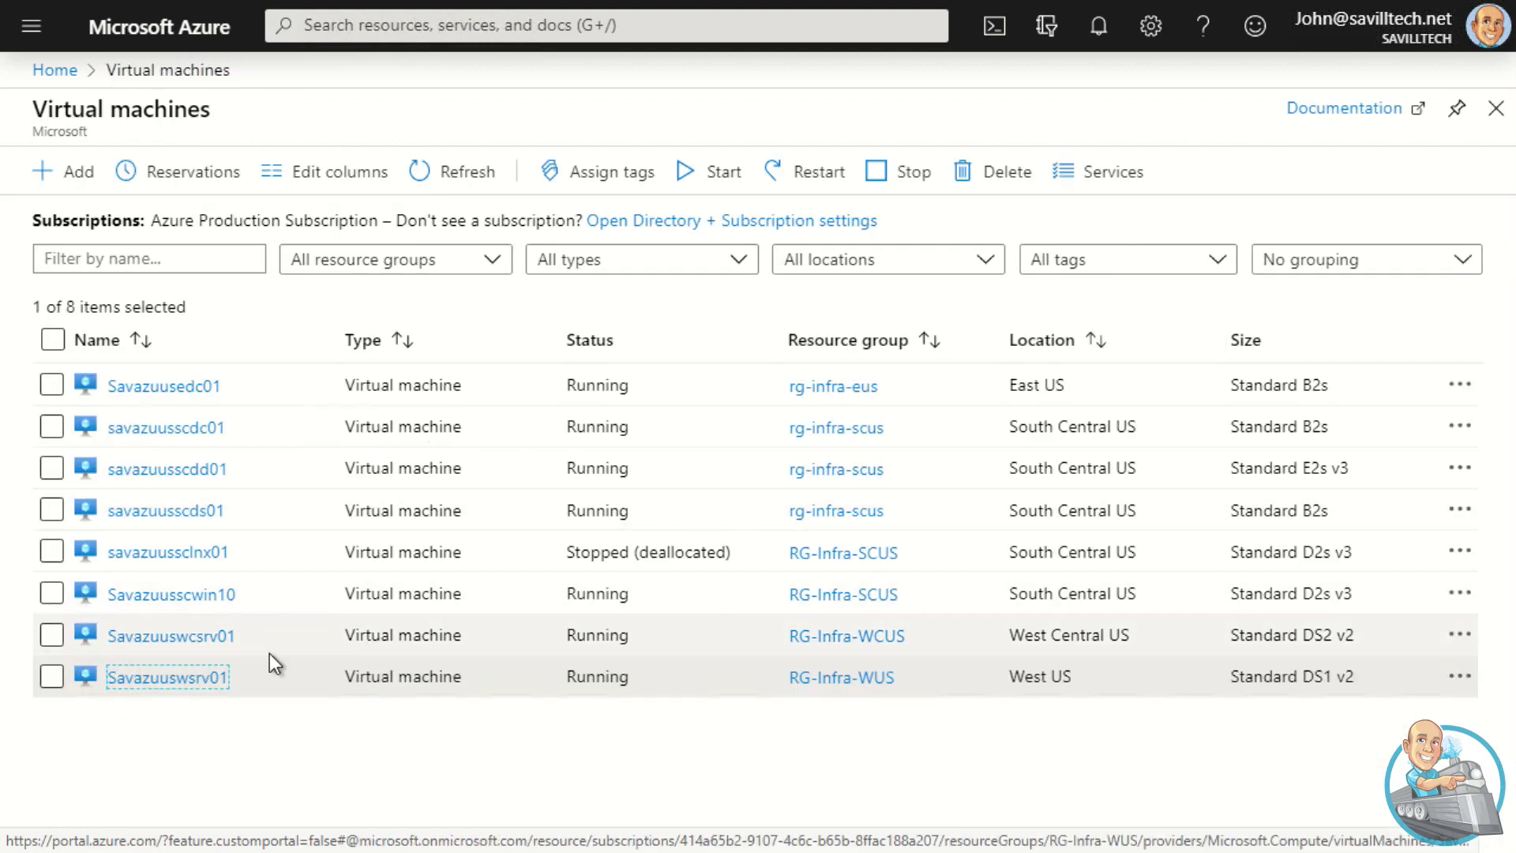
- Open the virtual machine Savazuuswcsrv01 and show its attached disks
left_click(168, 623)
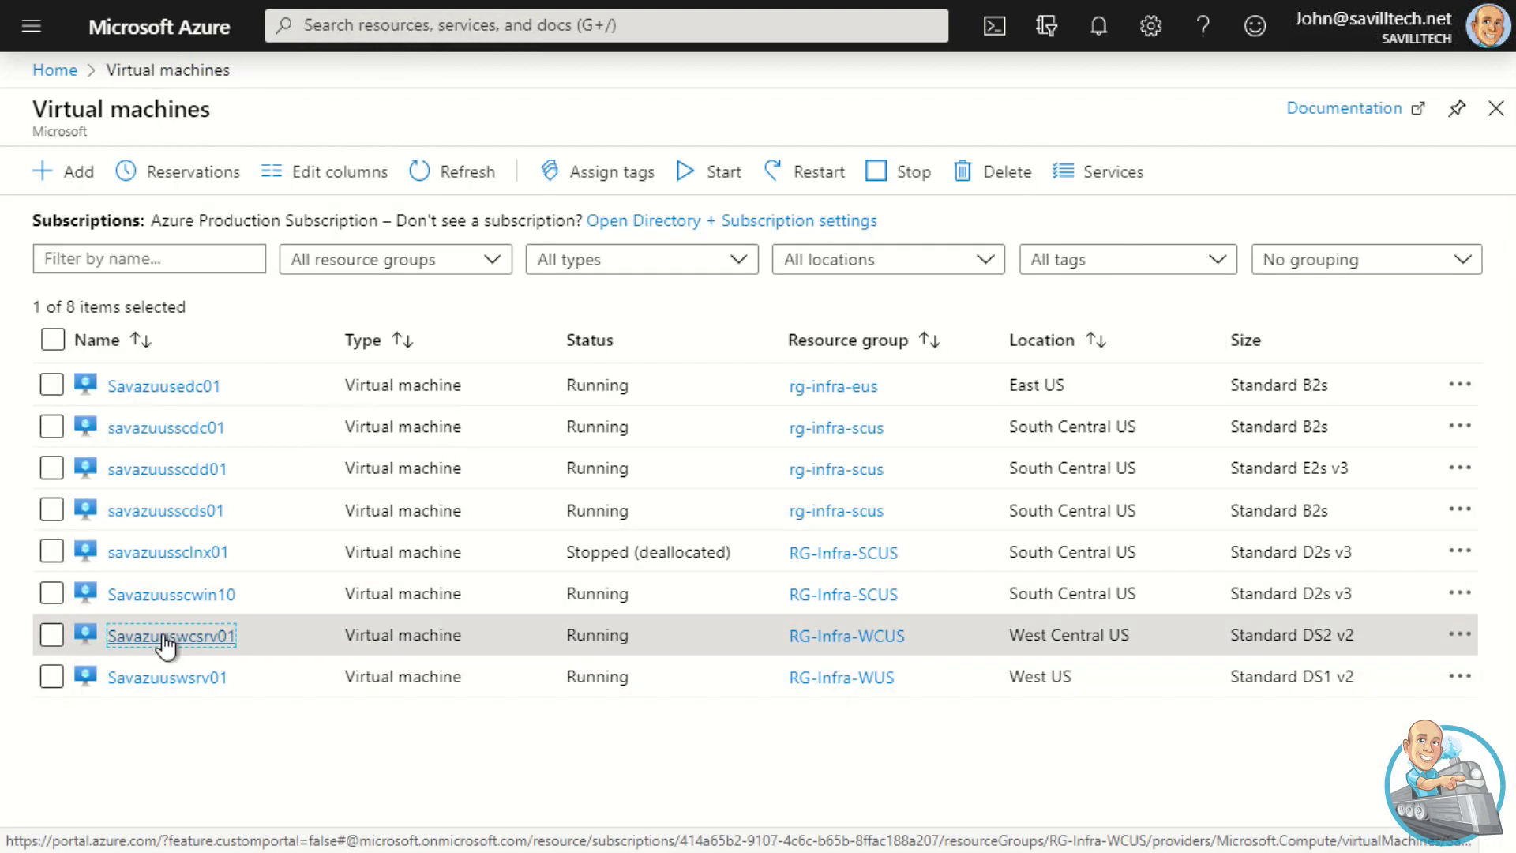
left_click(165, 632)
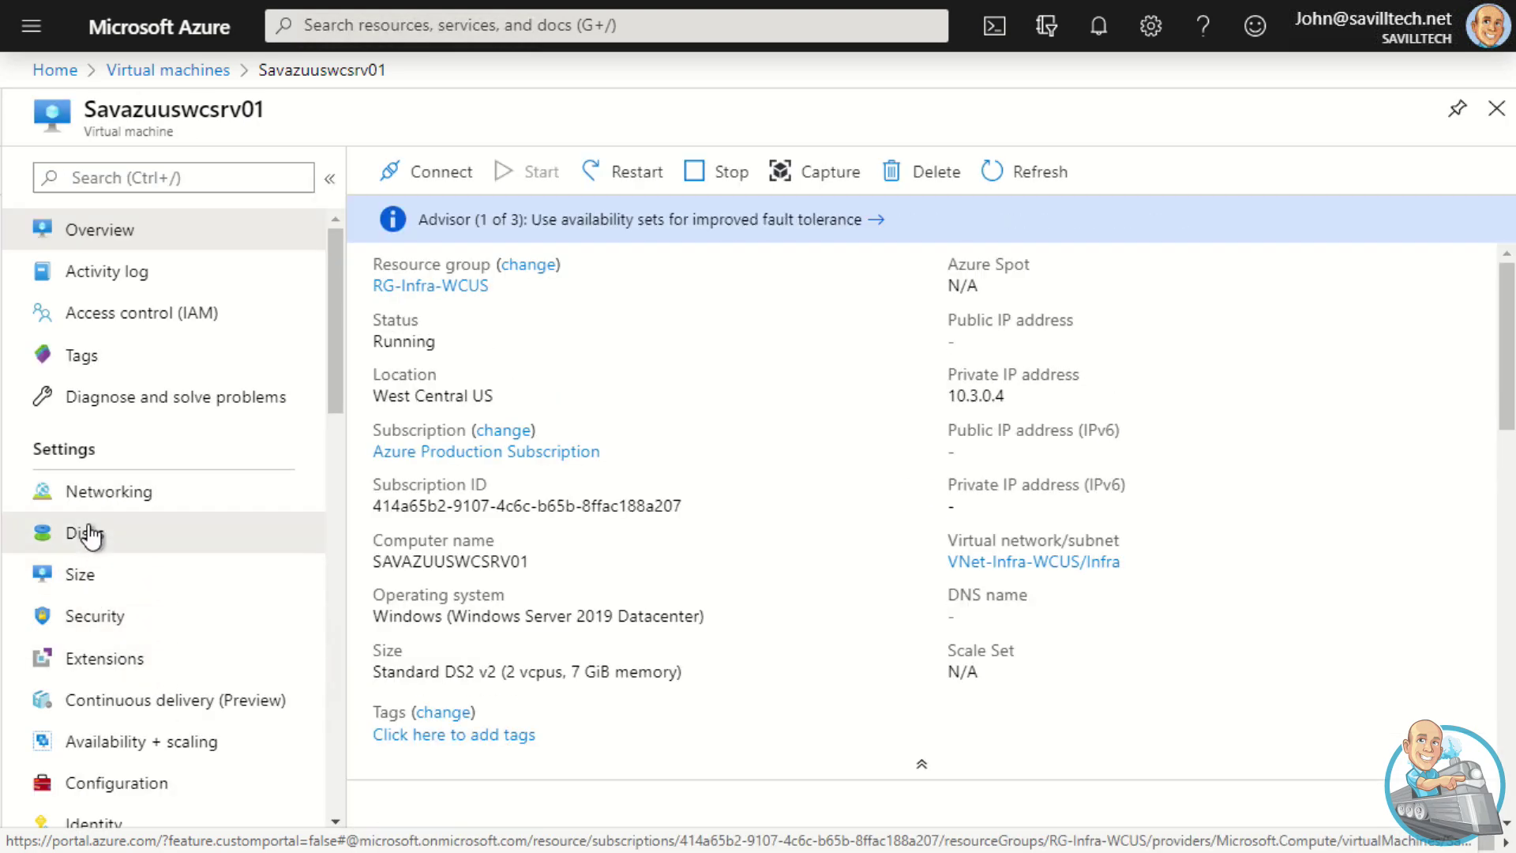
left_click(87, 533)
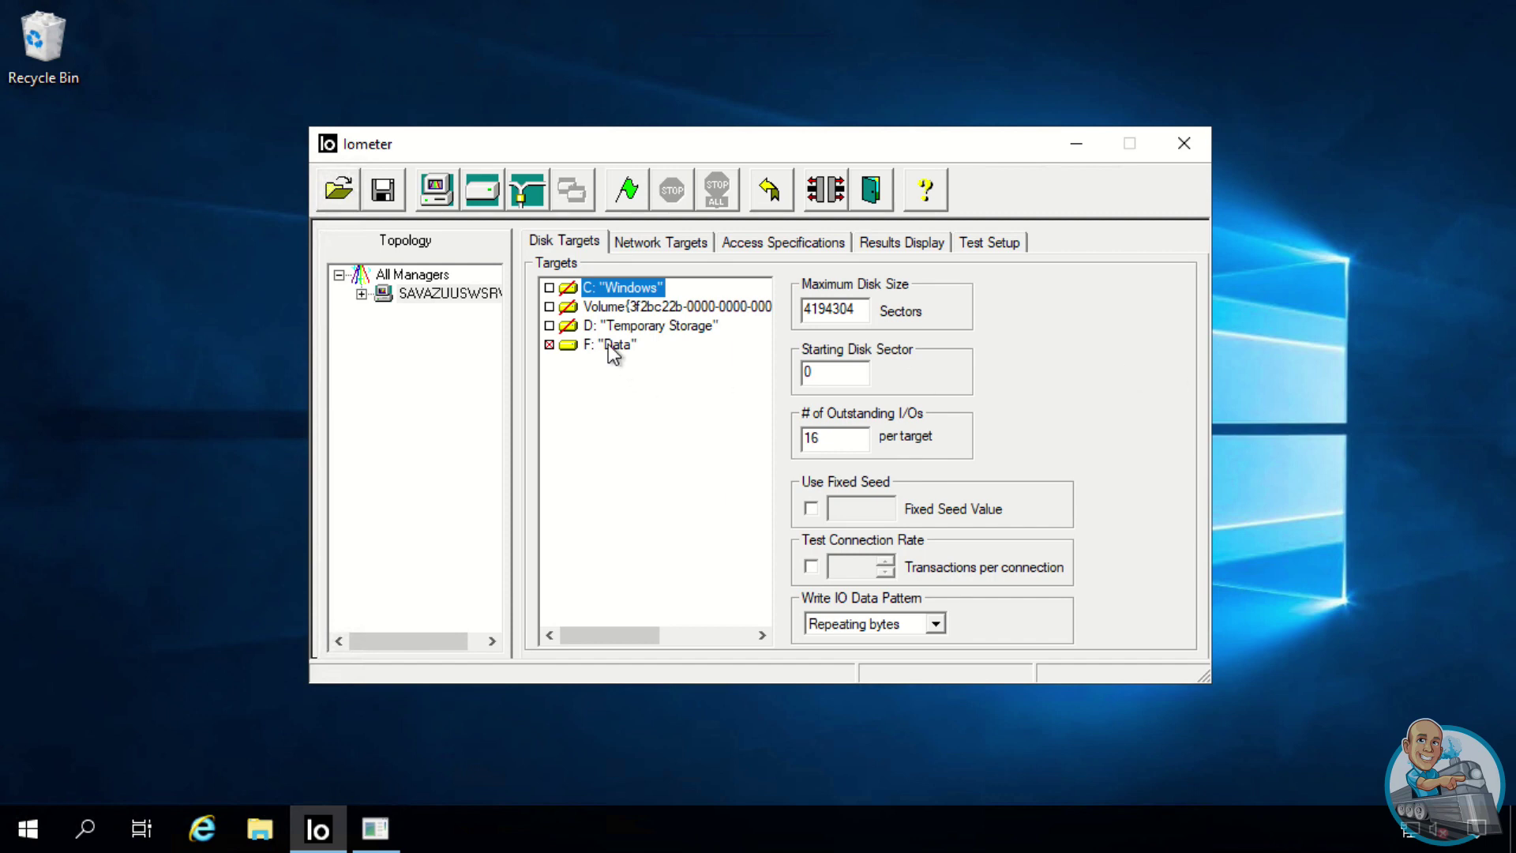
- Start the Iometer test on the West US server, saving to the results CSV file, and view the Total I/Os per Second gauge
left_click(631, 190)
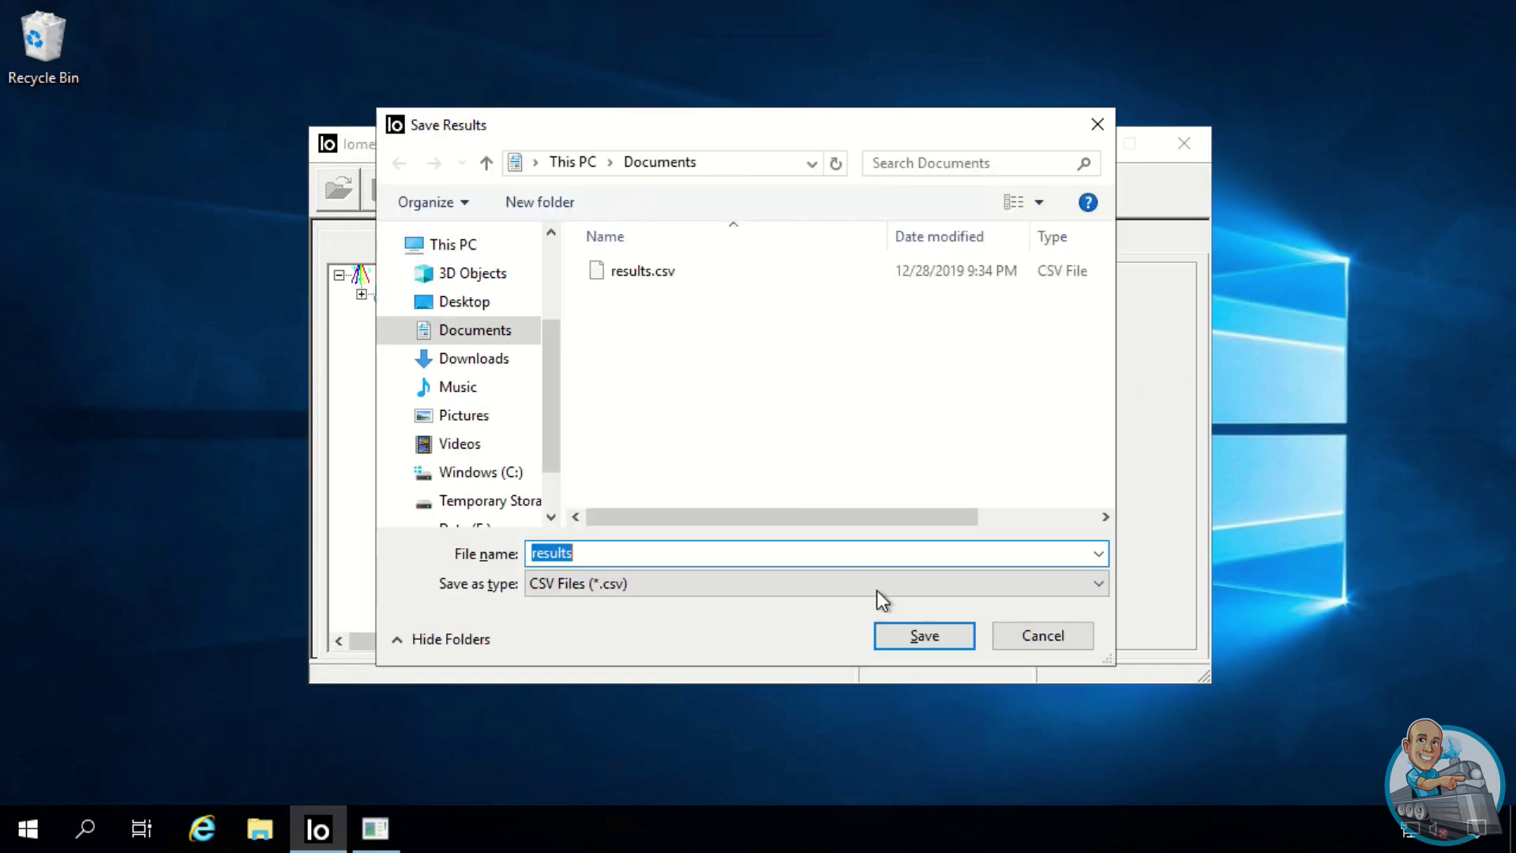
left_click(918, 637)
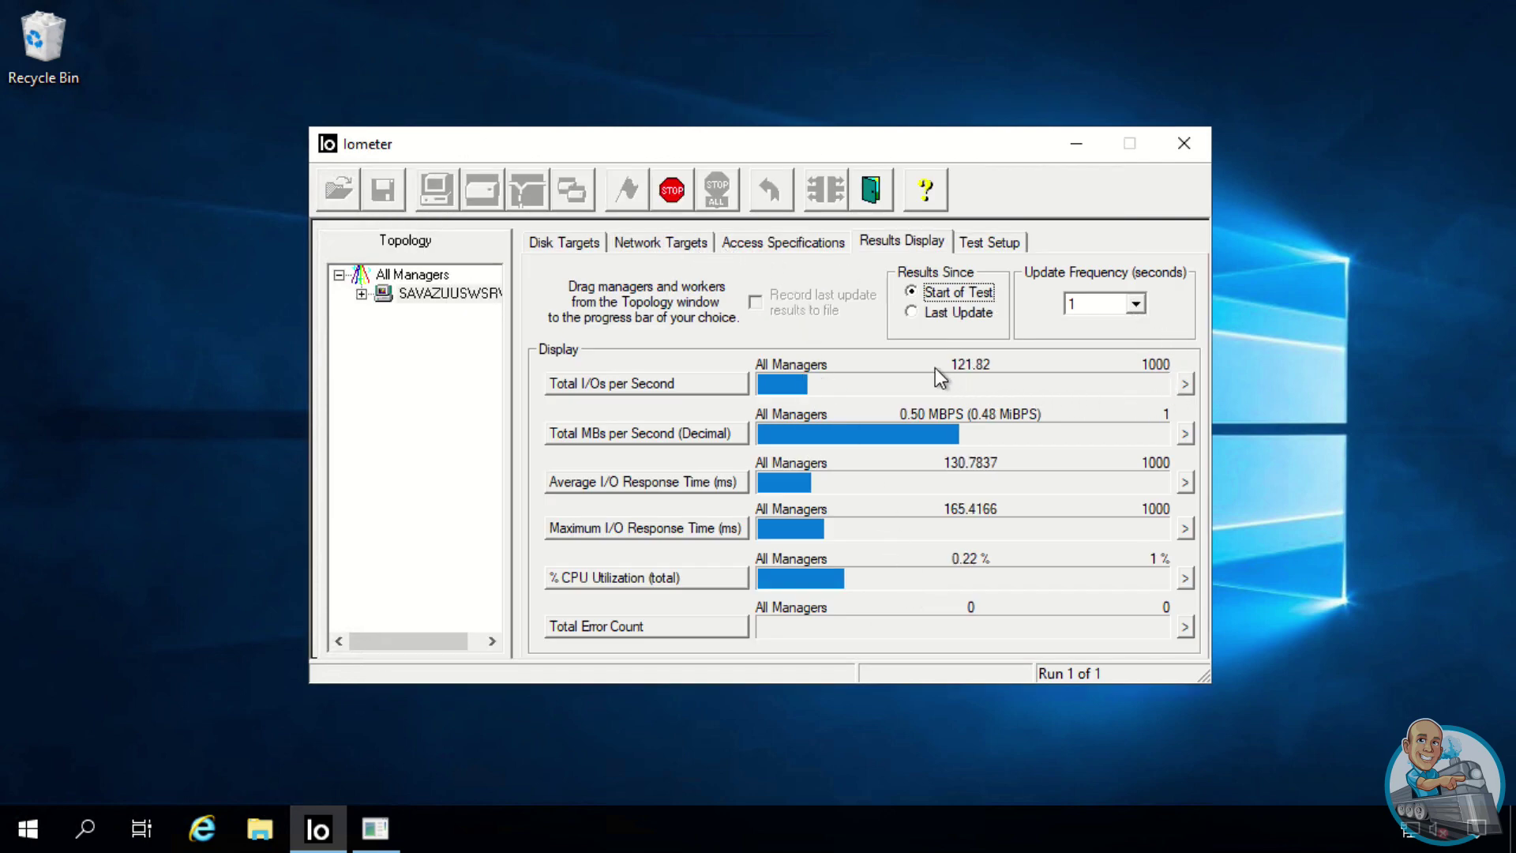
left_click(1185, 384)
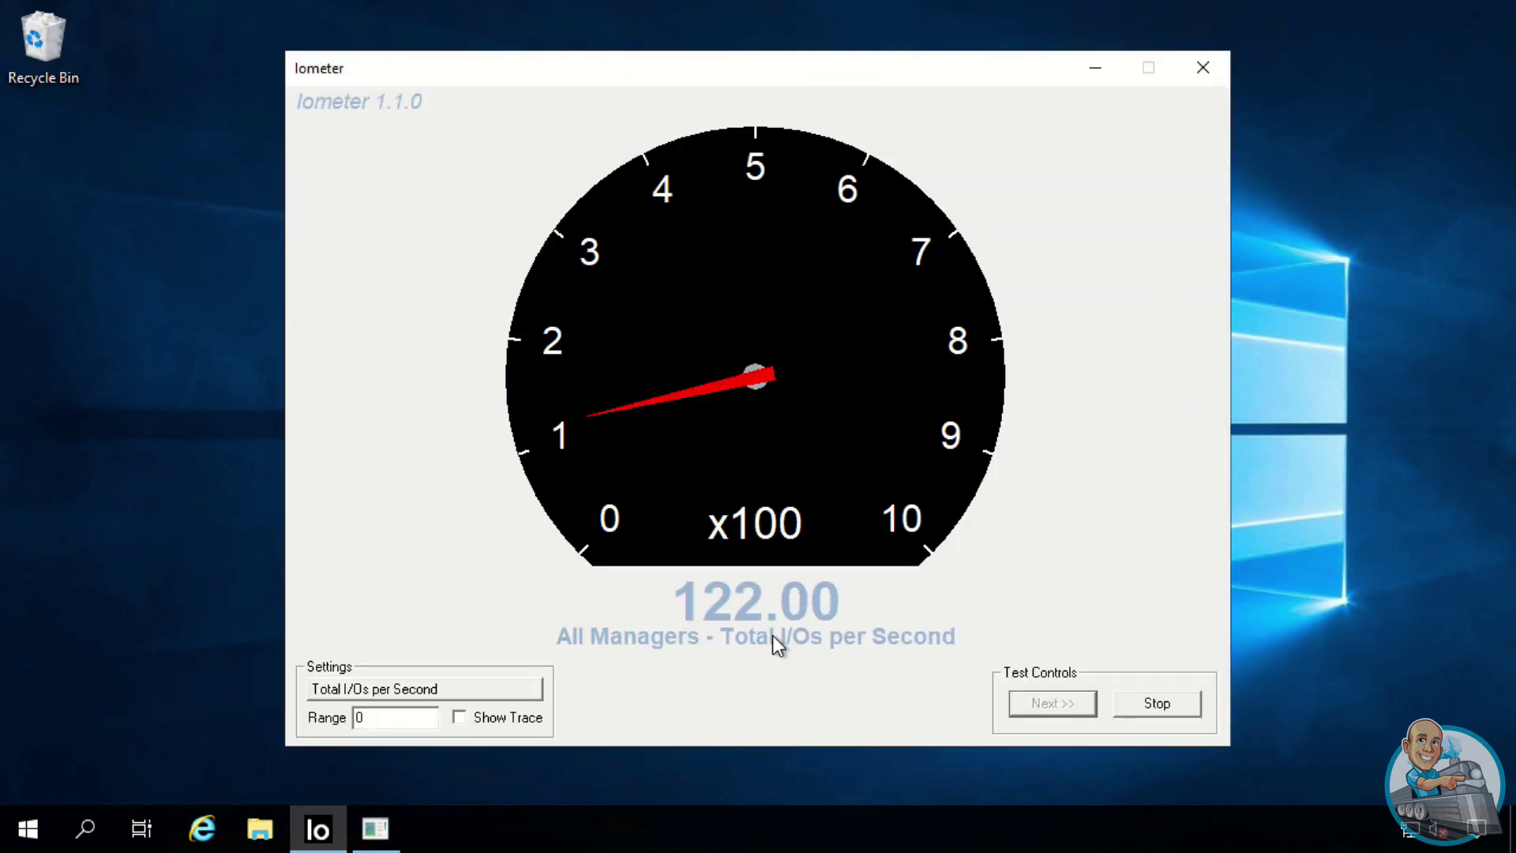
left_click(1203, 69)
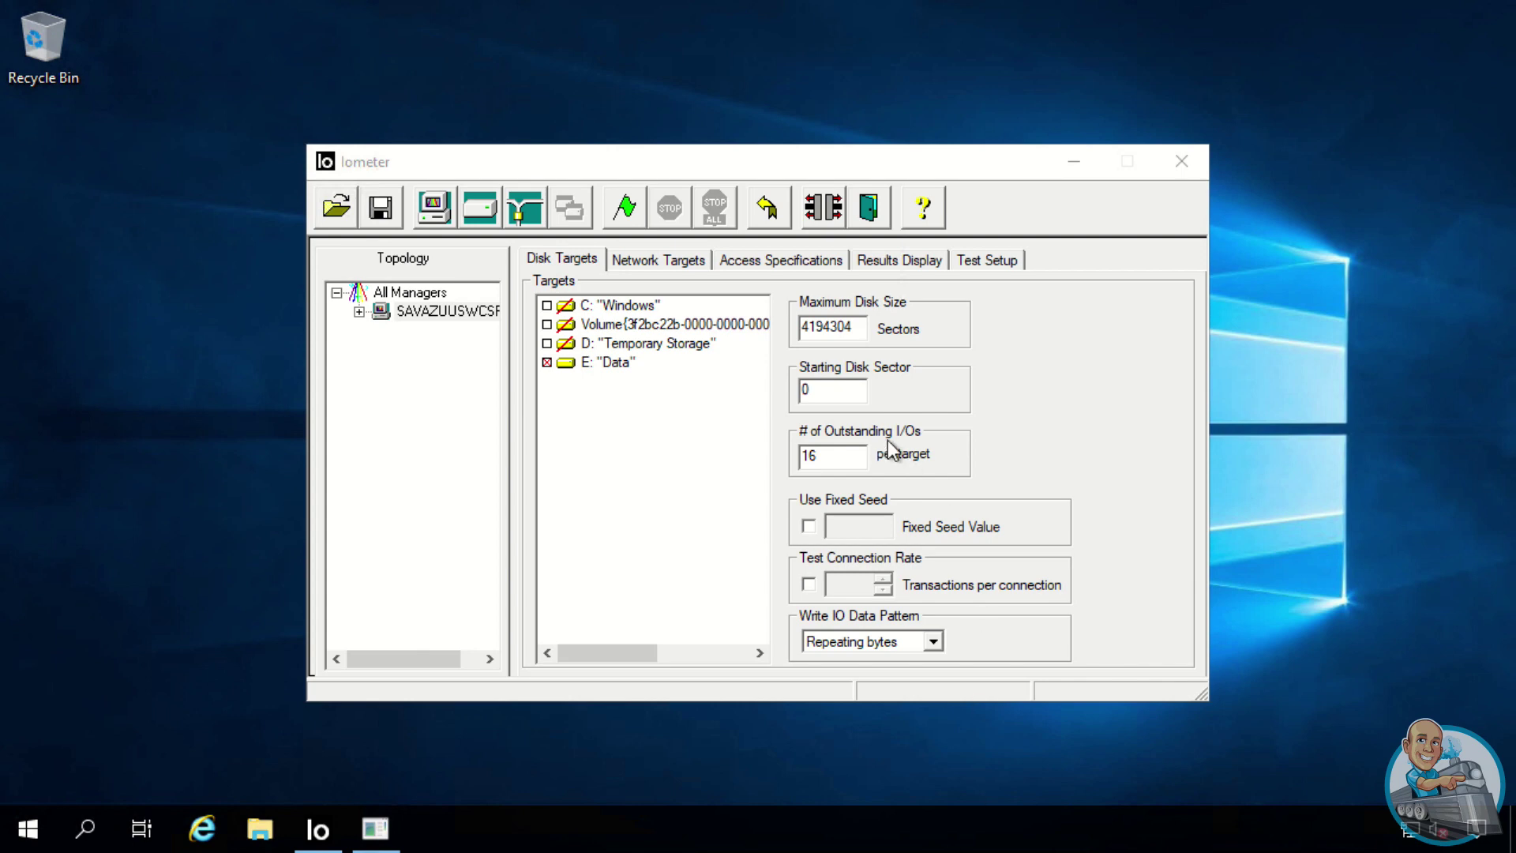
- In Iometer on the West Central US server, review the access specification and disk targets, and start the test with the proposed results file
left_click(756, 262)
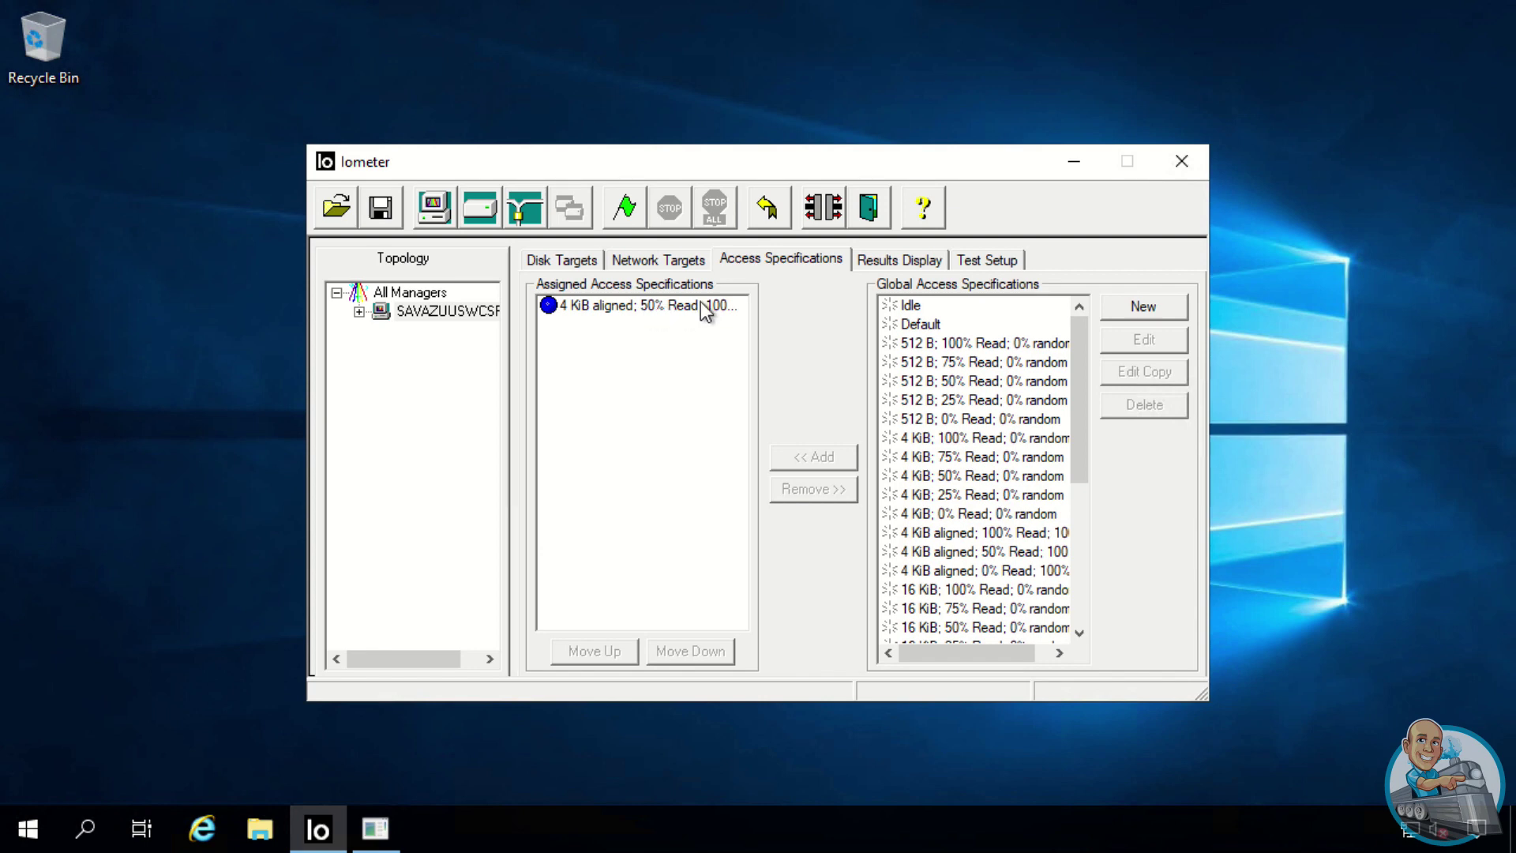
left_click(557, 261)
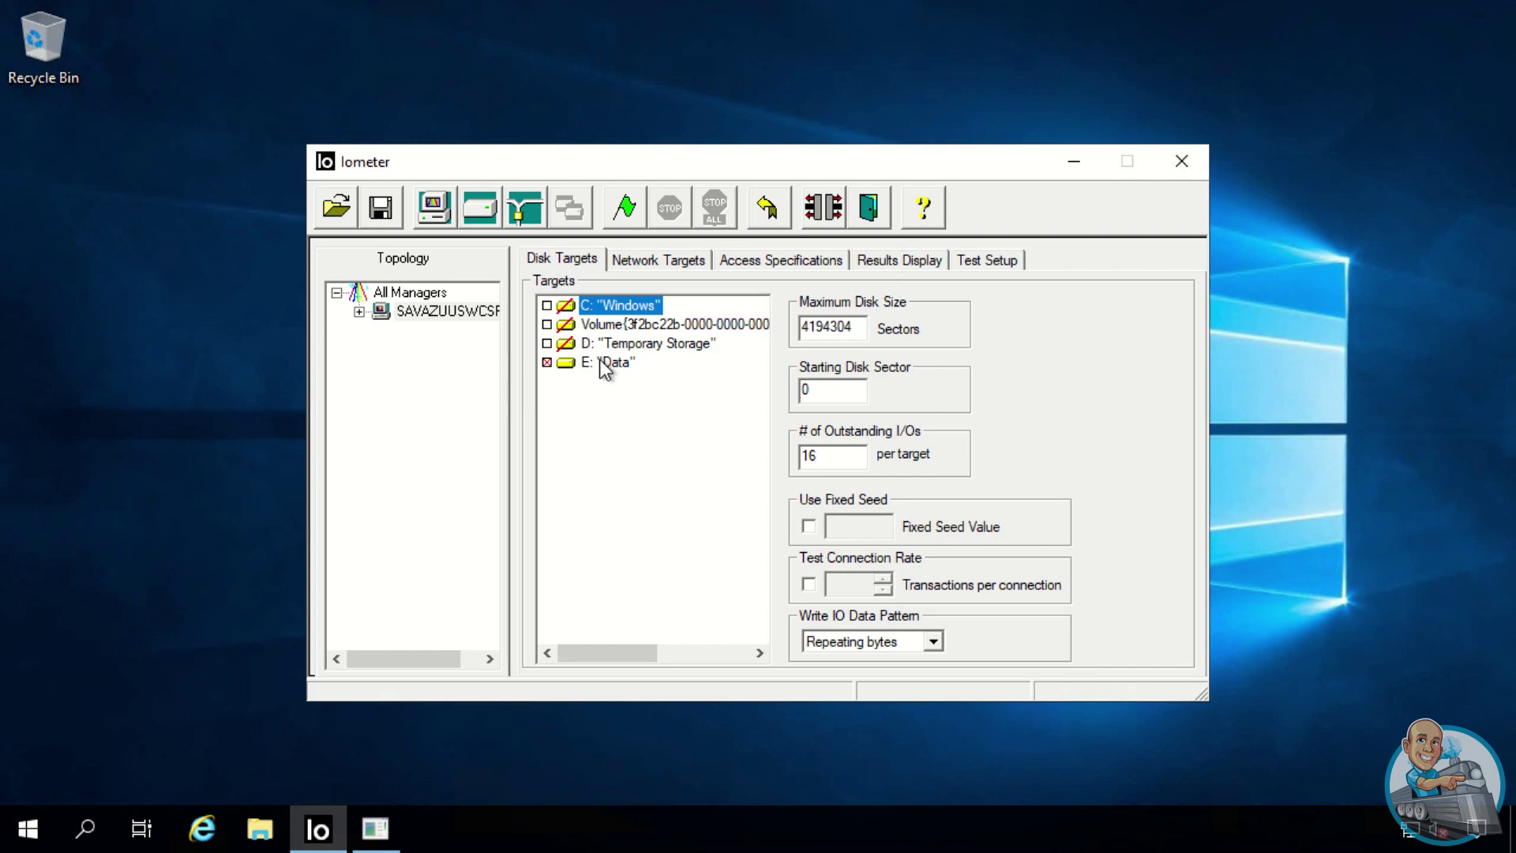
left_click(622, 215)
left_click(933, 652)
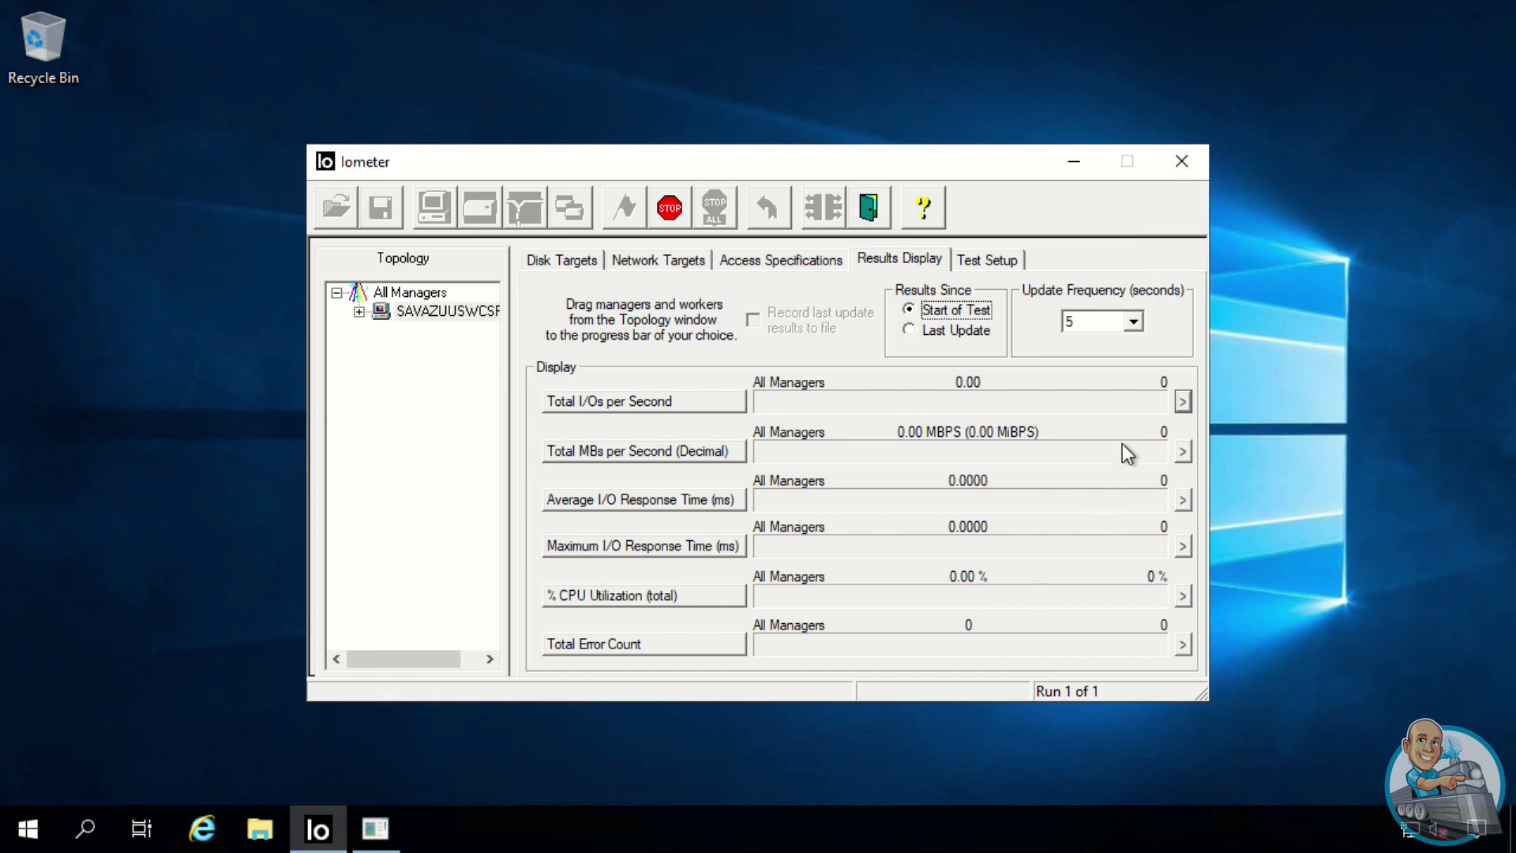
- Set the results update frequency to 1 second and view the Total I/Os per Second gauge, closing it when done
left_click(1133, 321)
left_click_drag(1139, 407, 1121, 358)
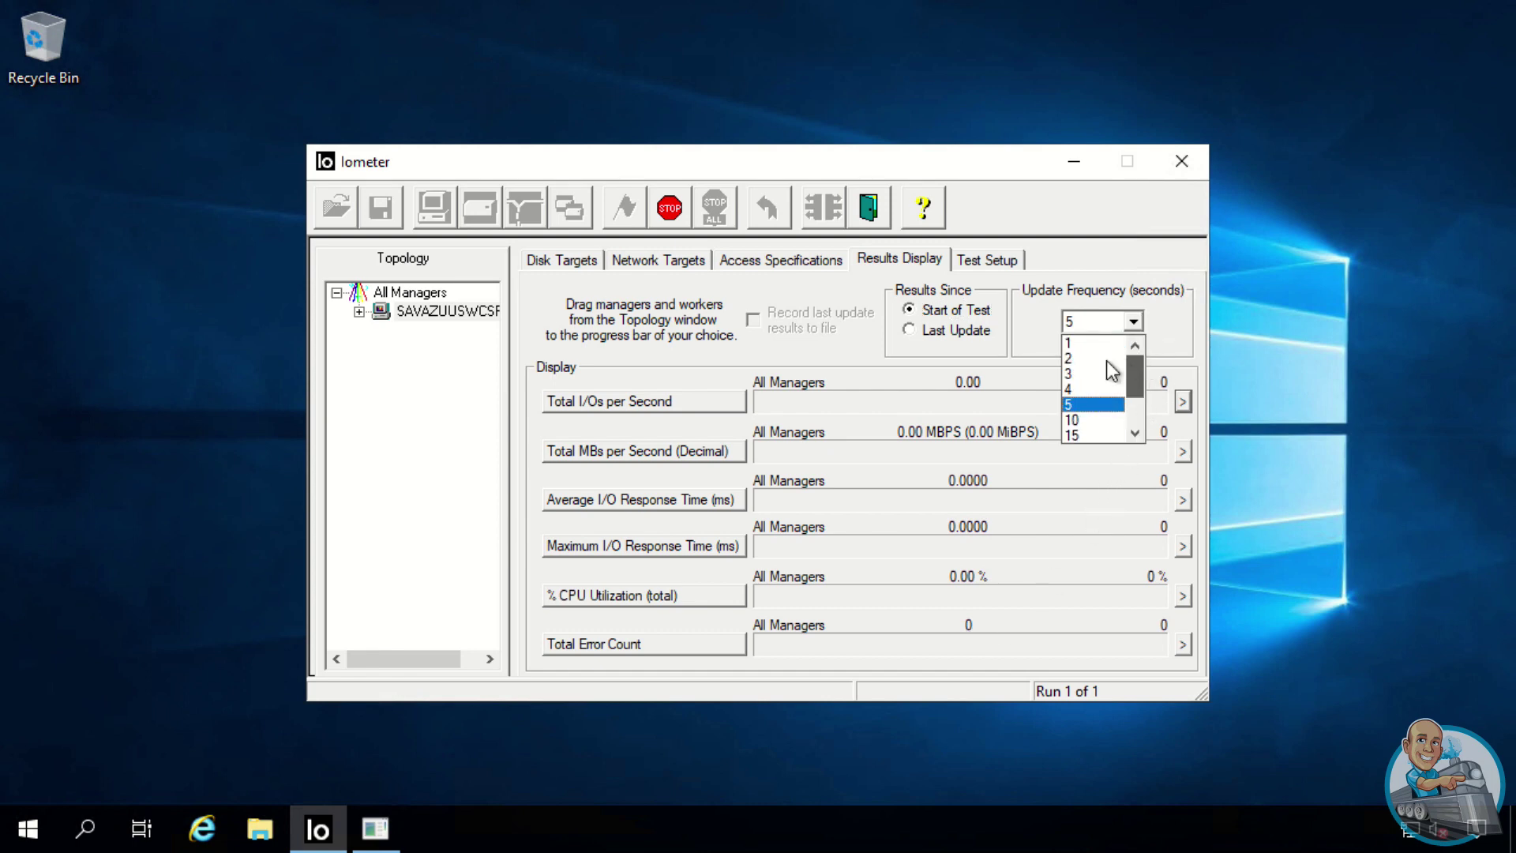
left_click(1078, 344)
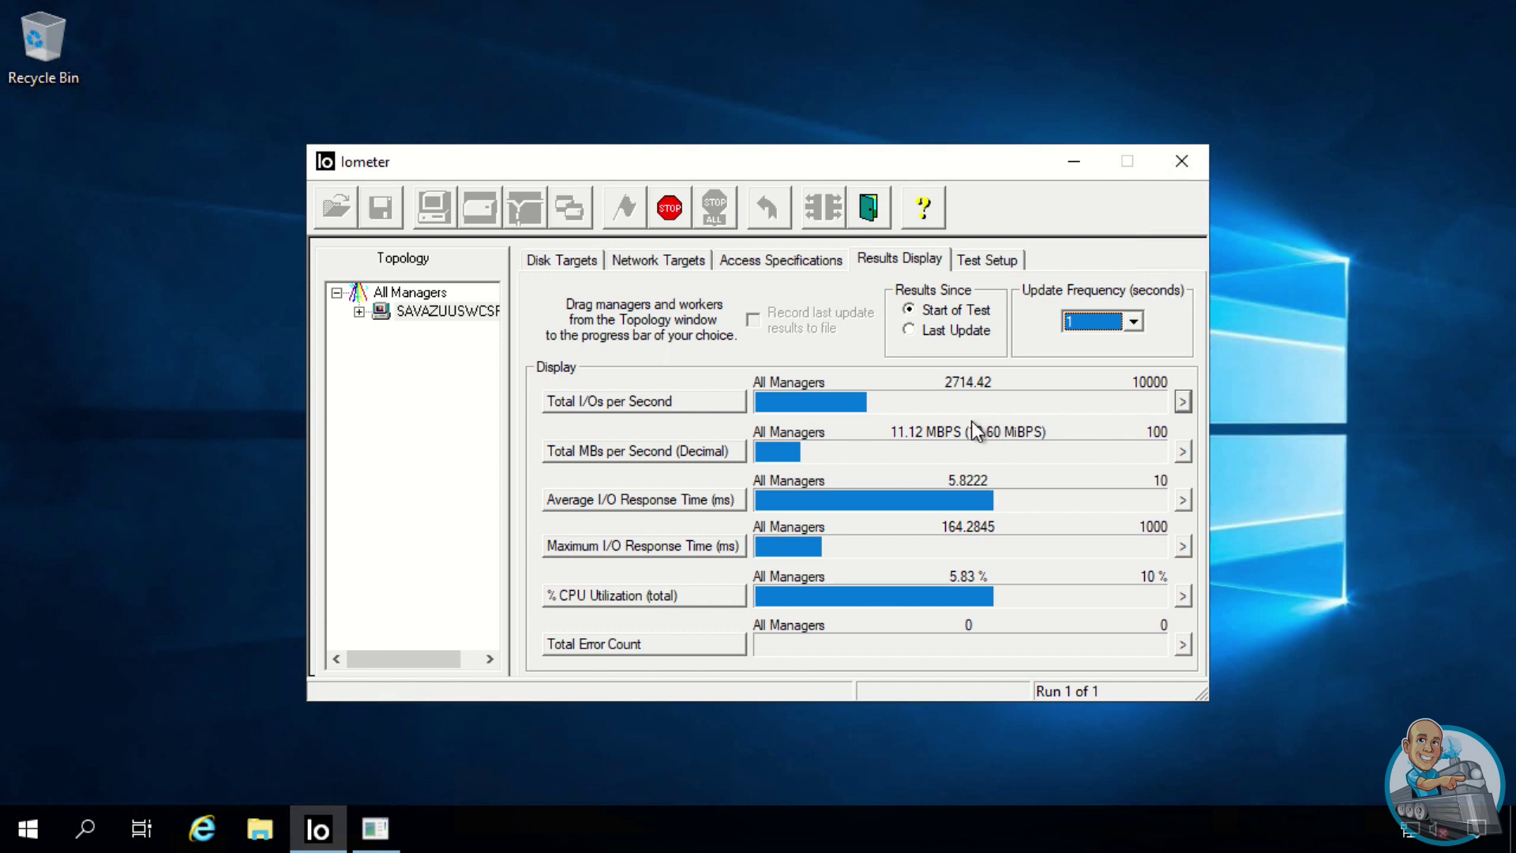
left_click(1182, 402)
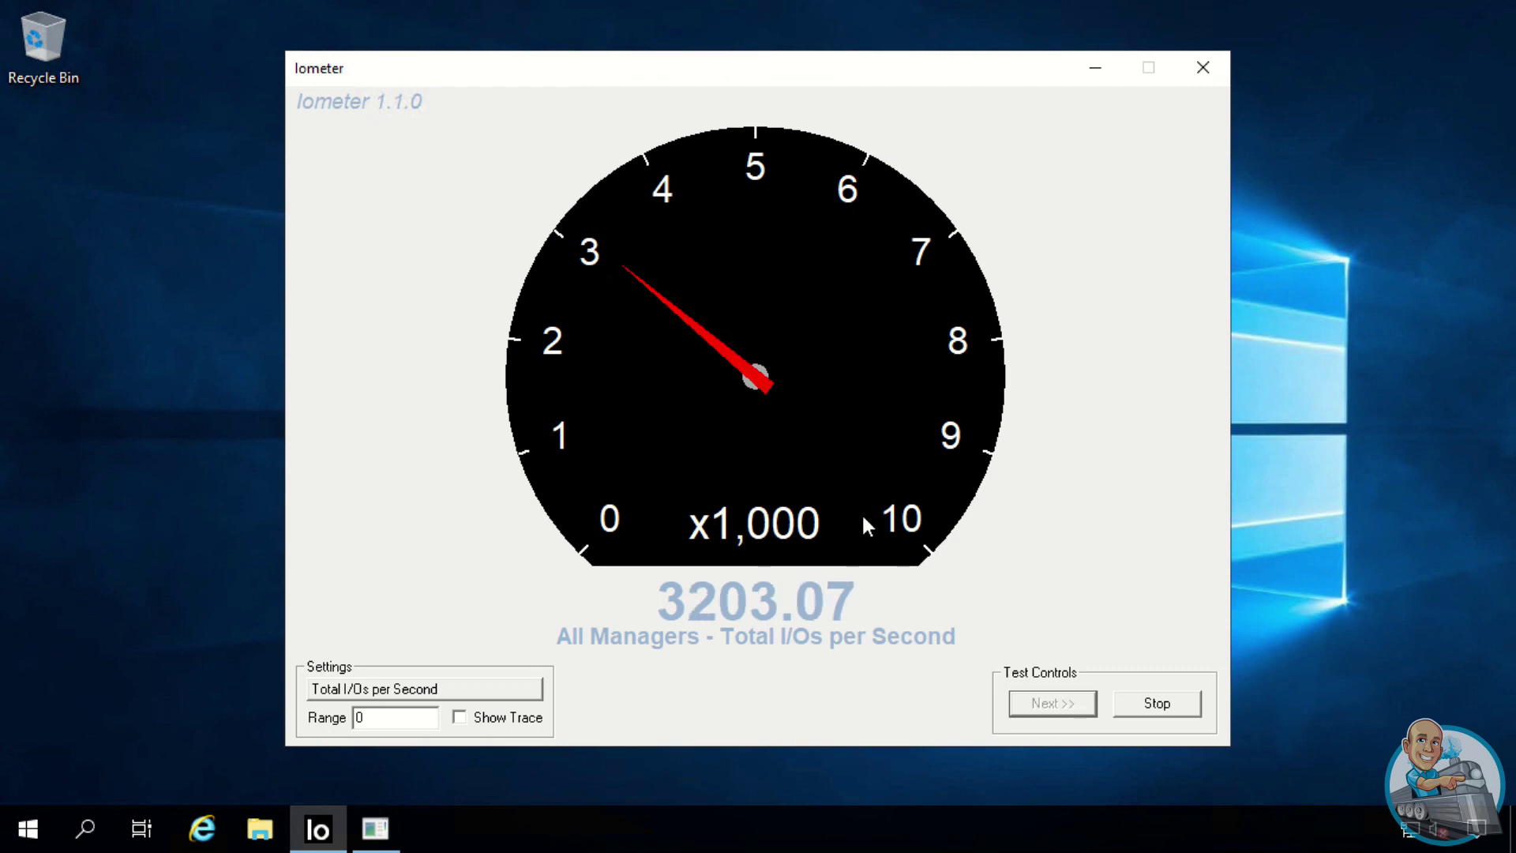
left_click(1202, 67)
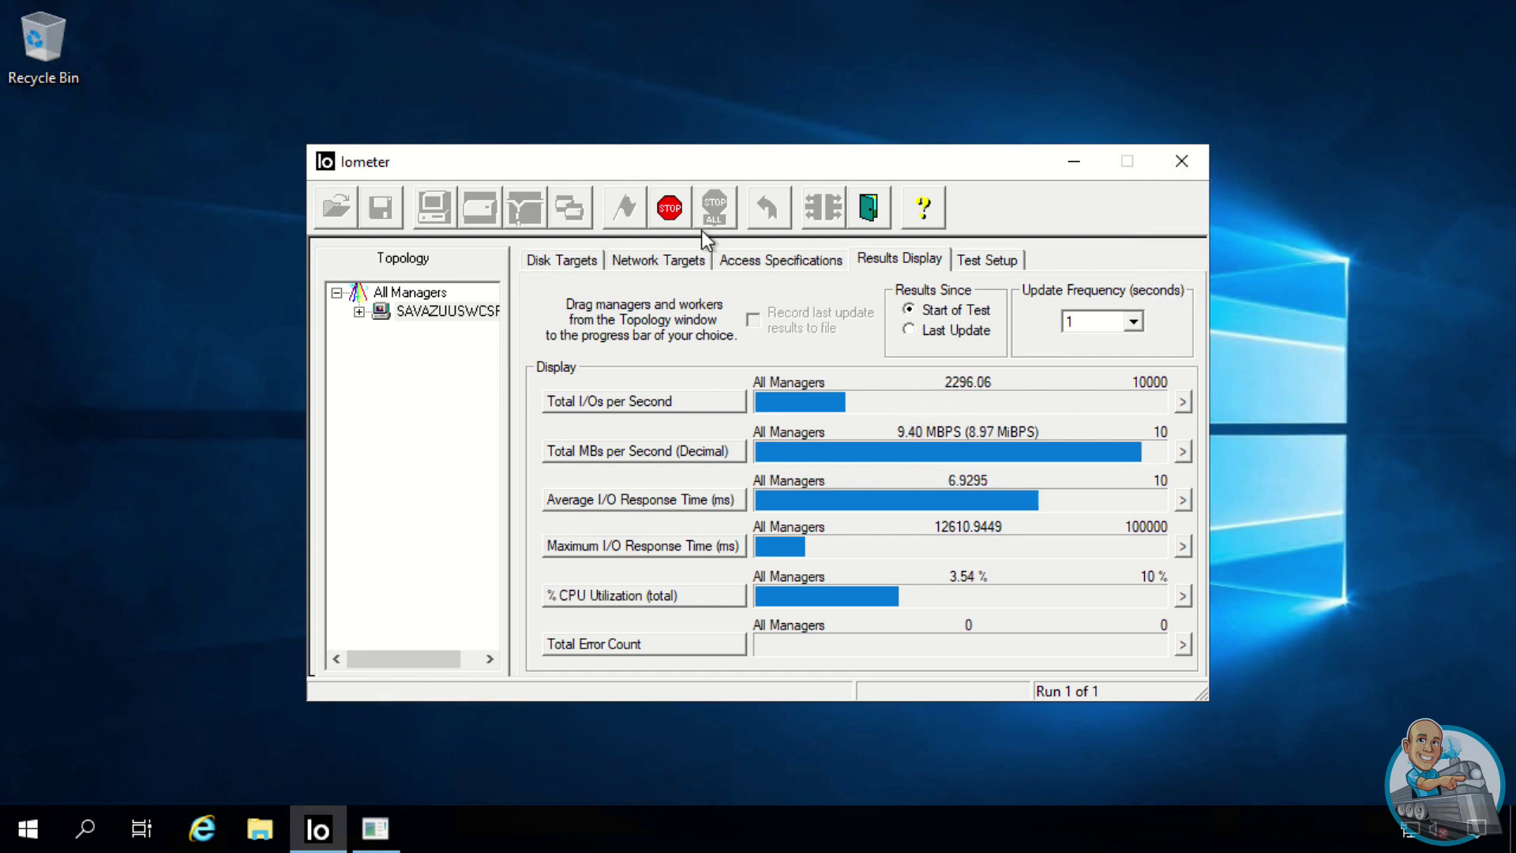
- Stop the running test and remove the 4 KiB aligned; 50% Read; 100% random specification from the assigned access specifications
left_click(670, 208)
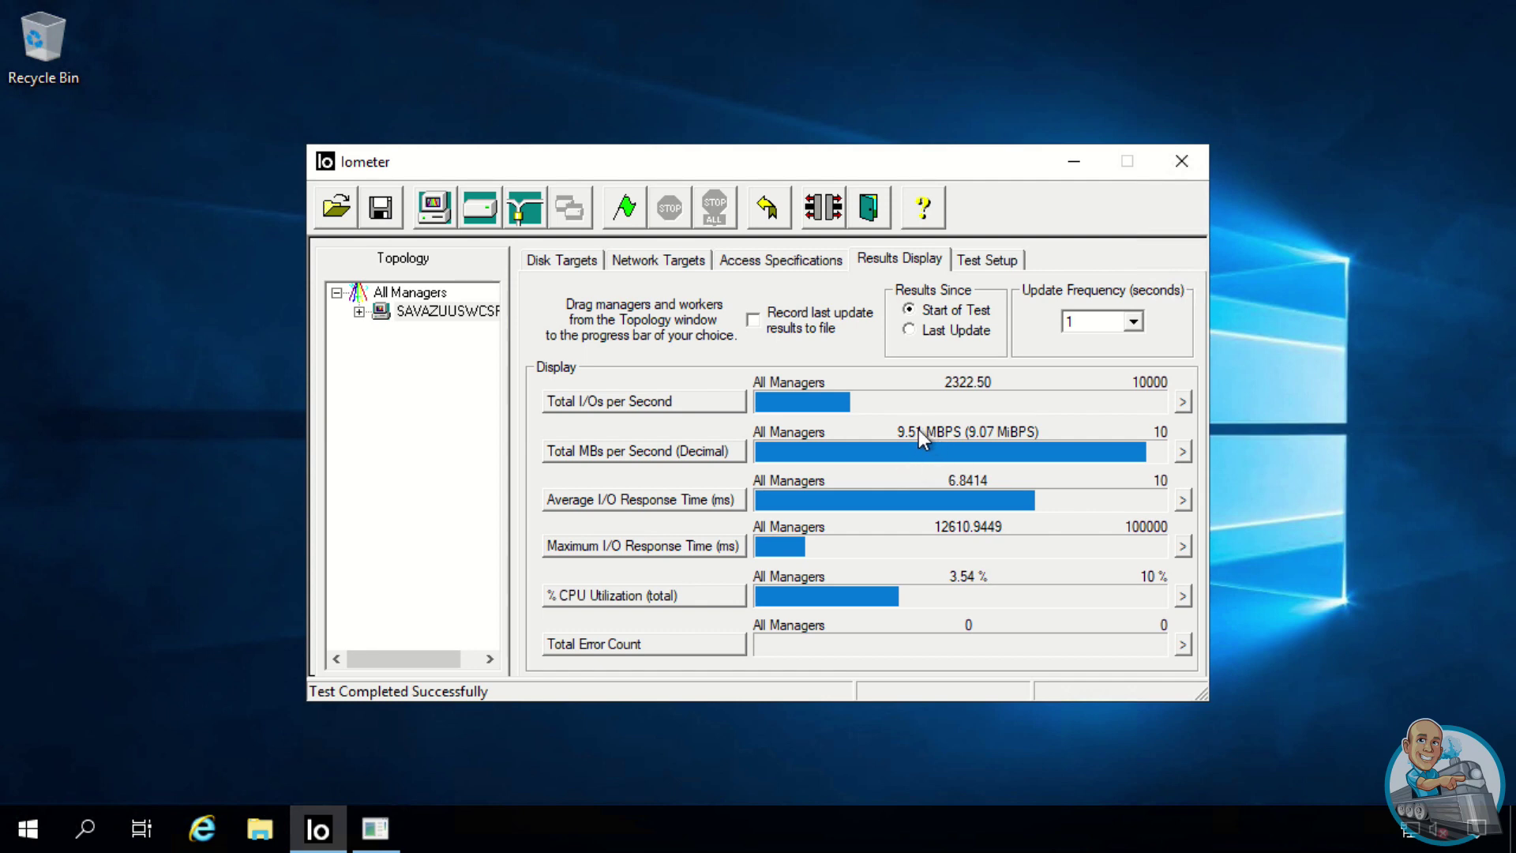
left_click(780, 258)
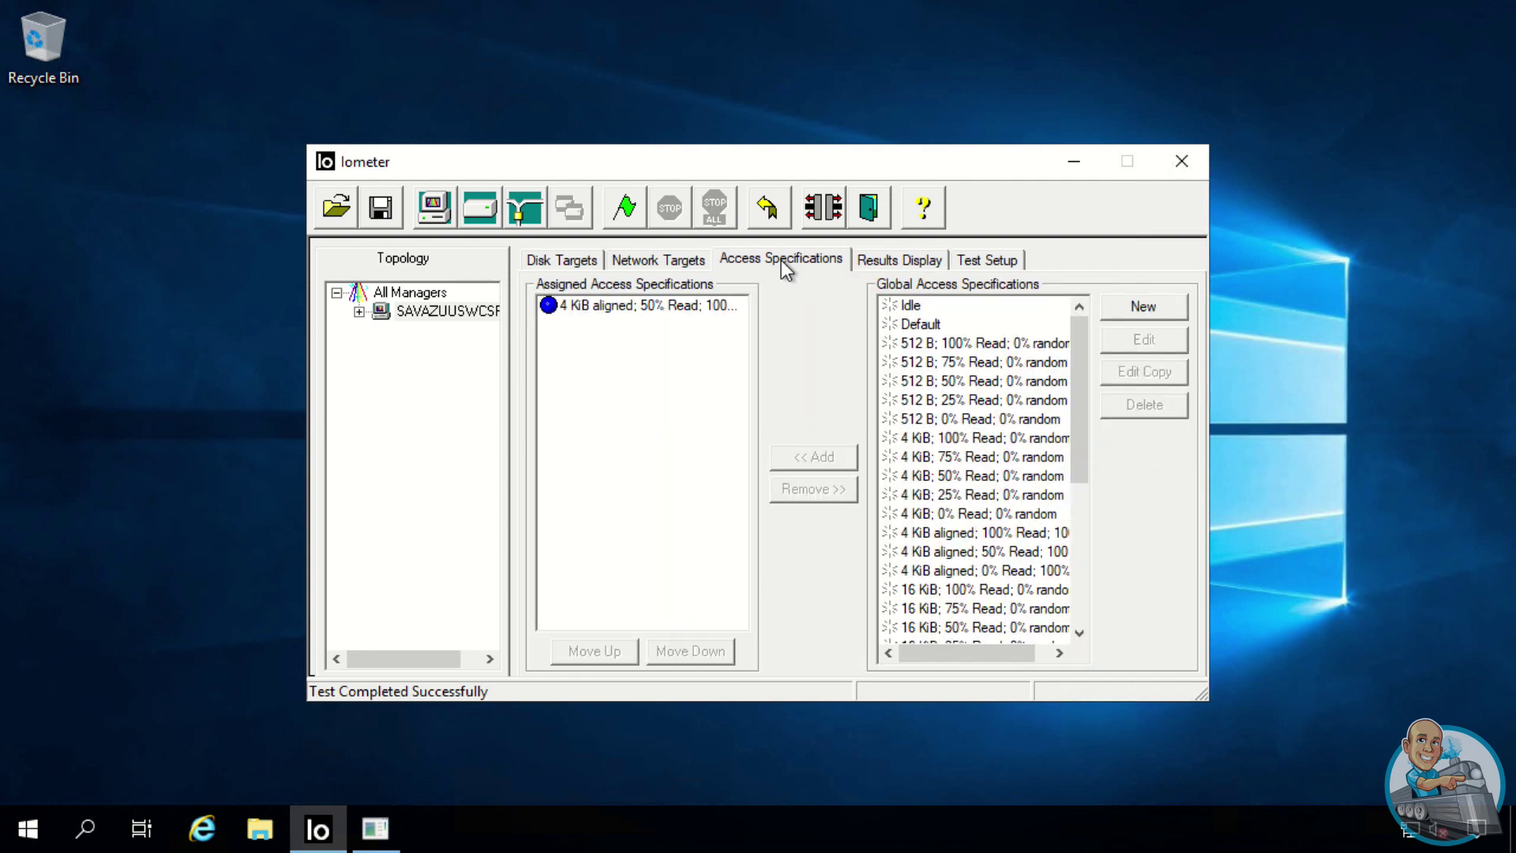
left_click(638, 311)
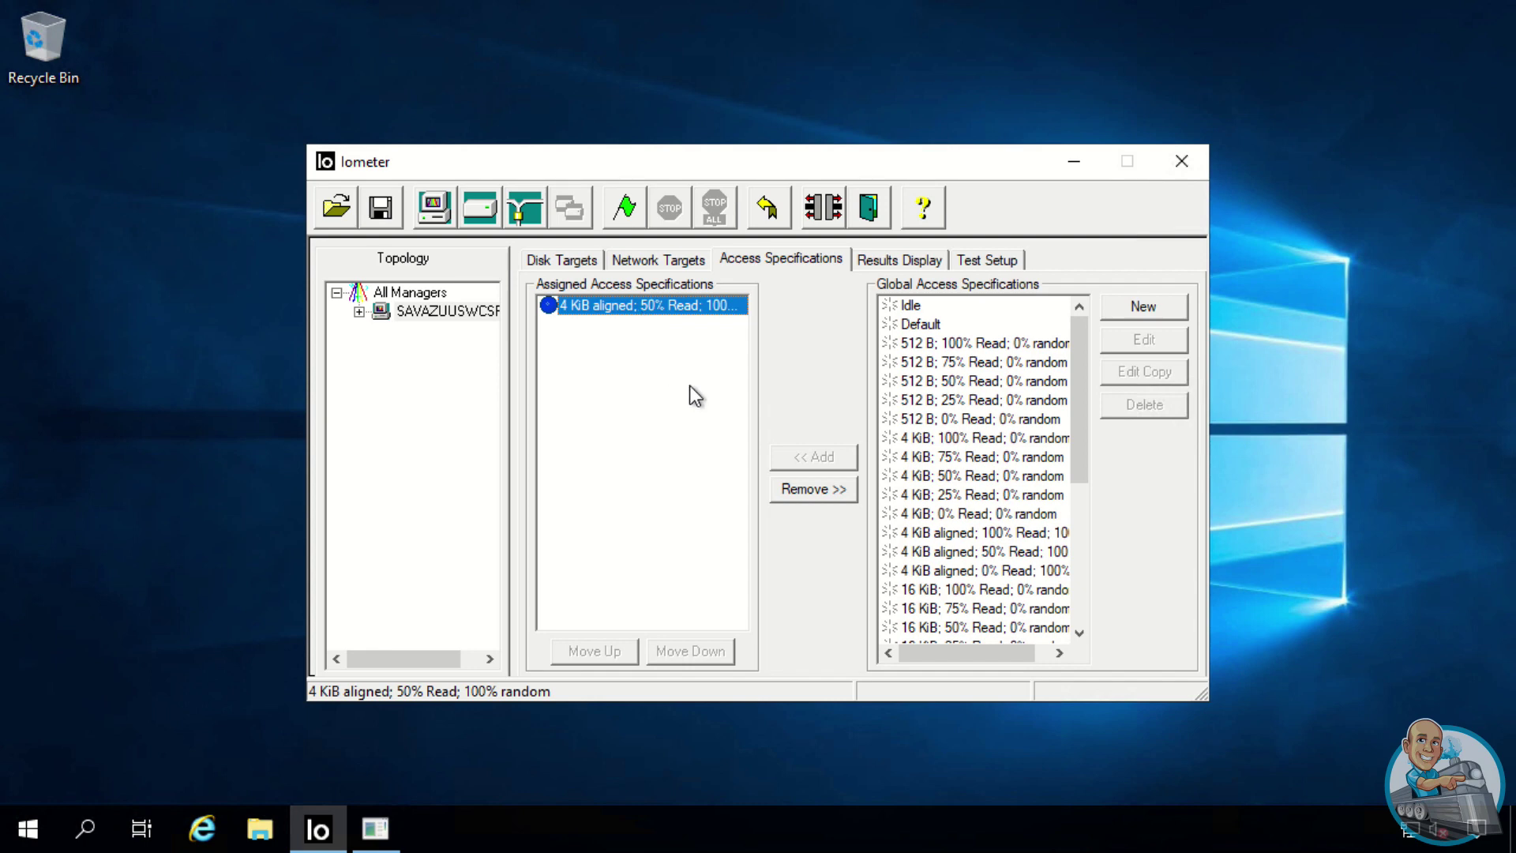
left_click(810, 491)
- Assign the 64 KiB; 50% Read; 0% random access specification and start the test, saving to the results CSV file in Documents
left_click_drag(1076, 359, 1083, 503)
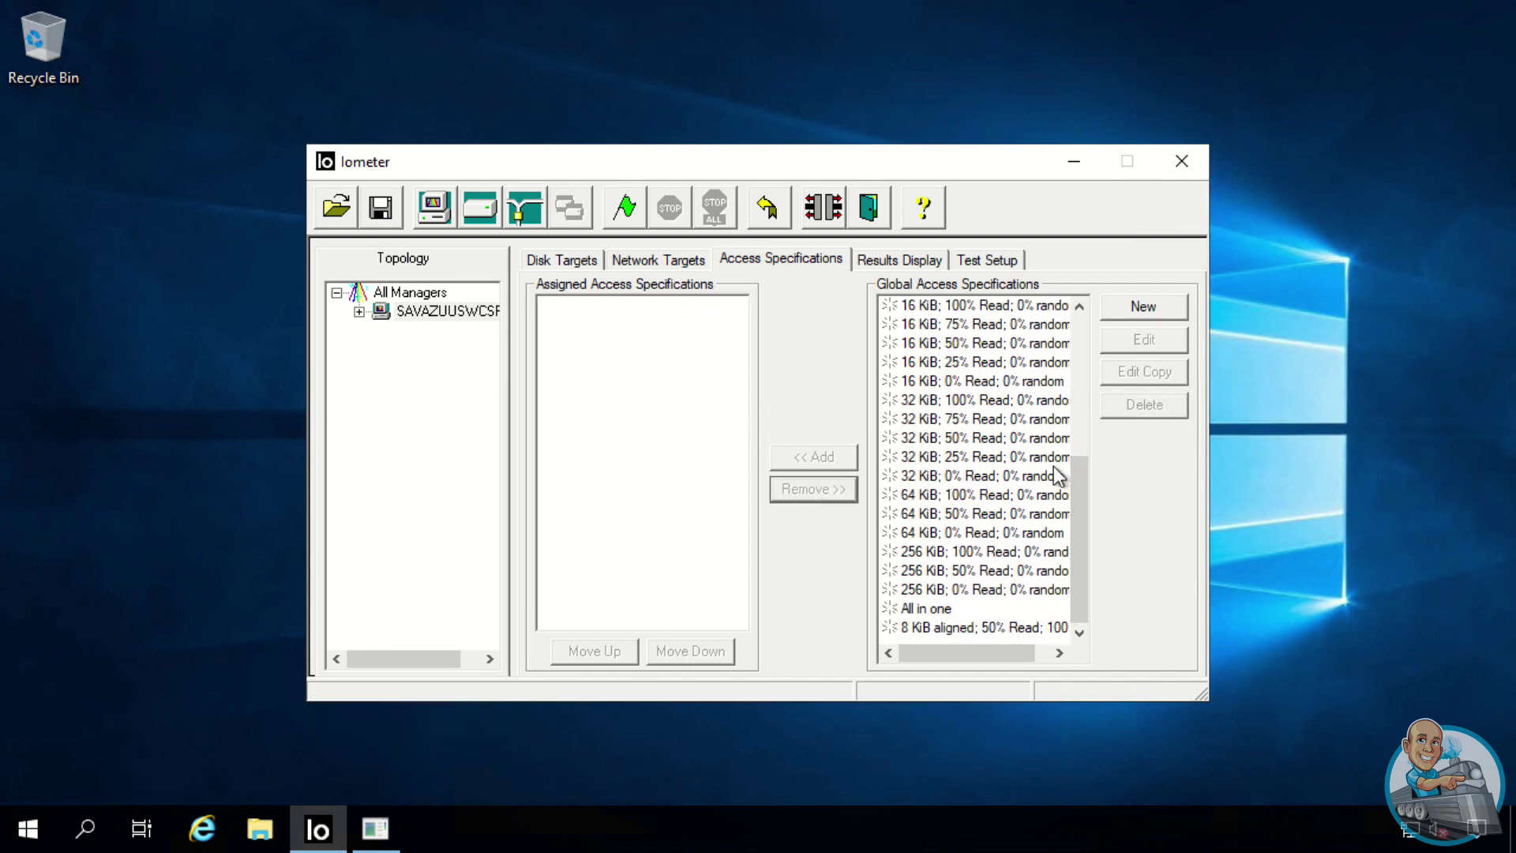
left_click(983, 515)
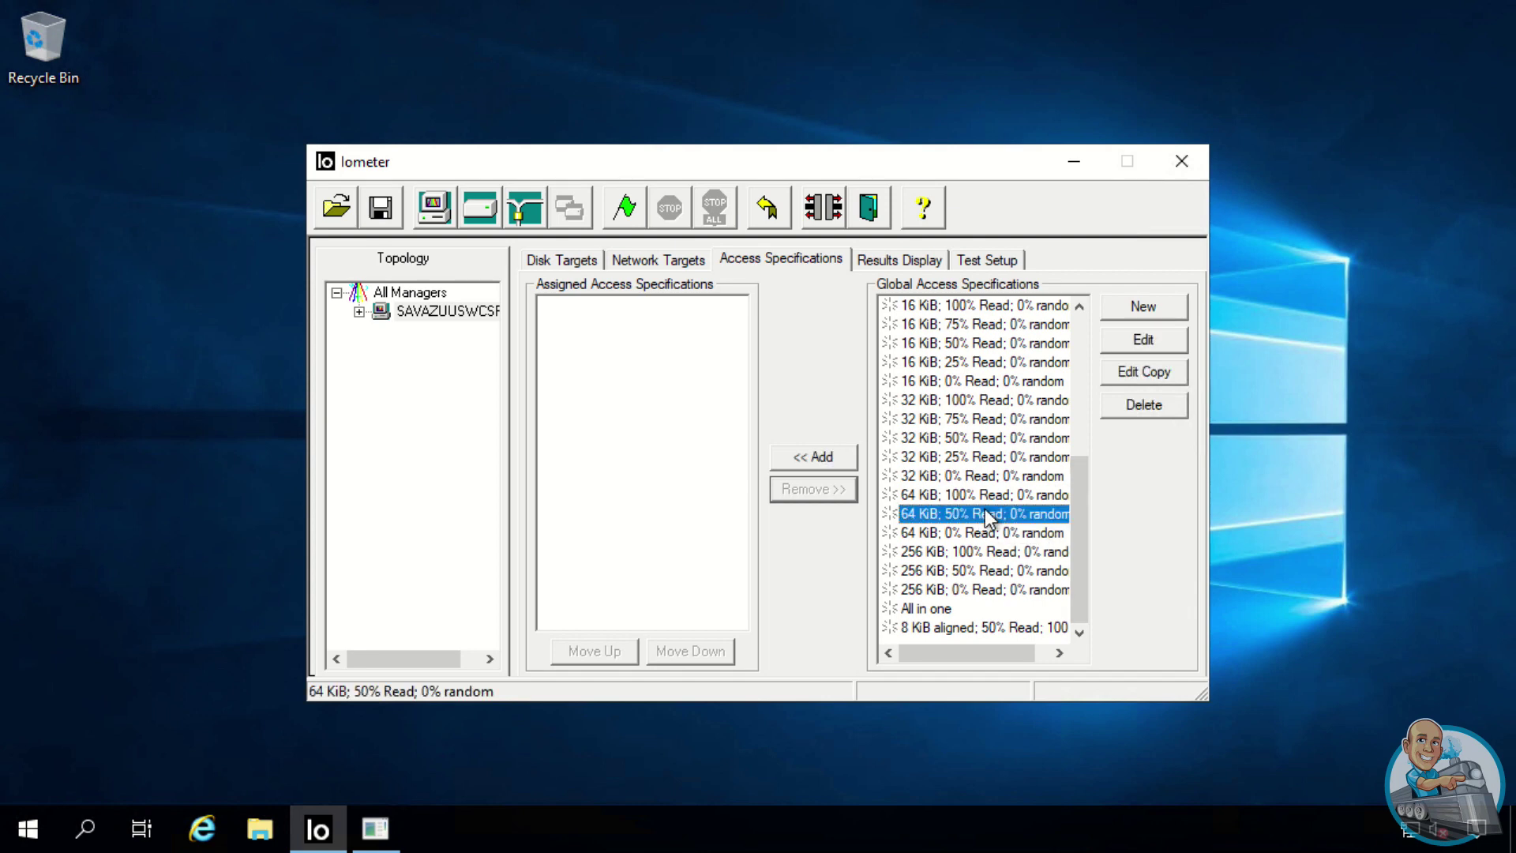
left_click(829, 464)
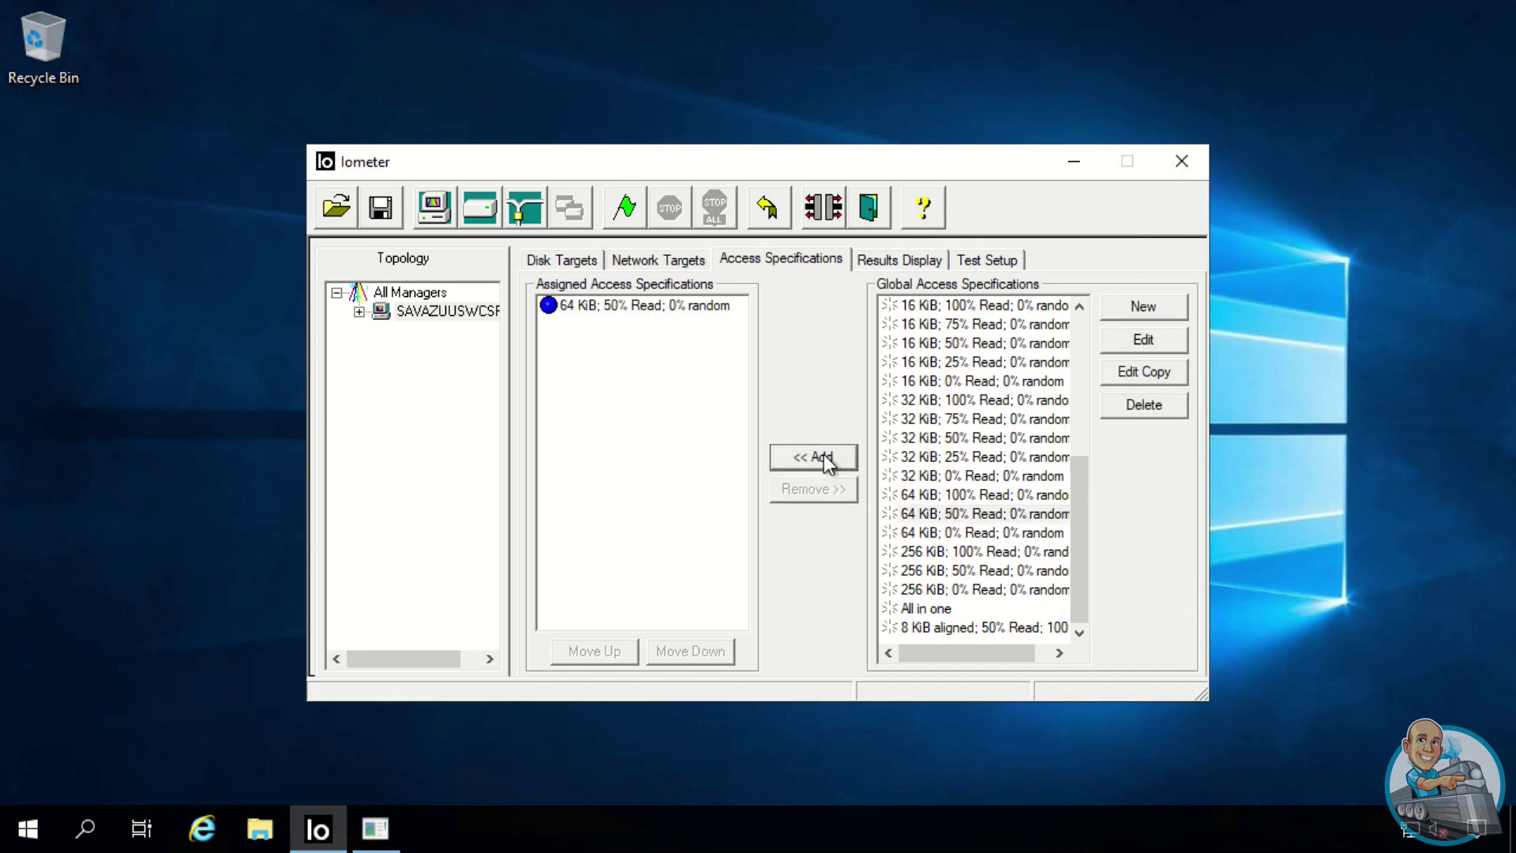
left_click(629, 211)
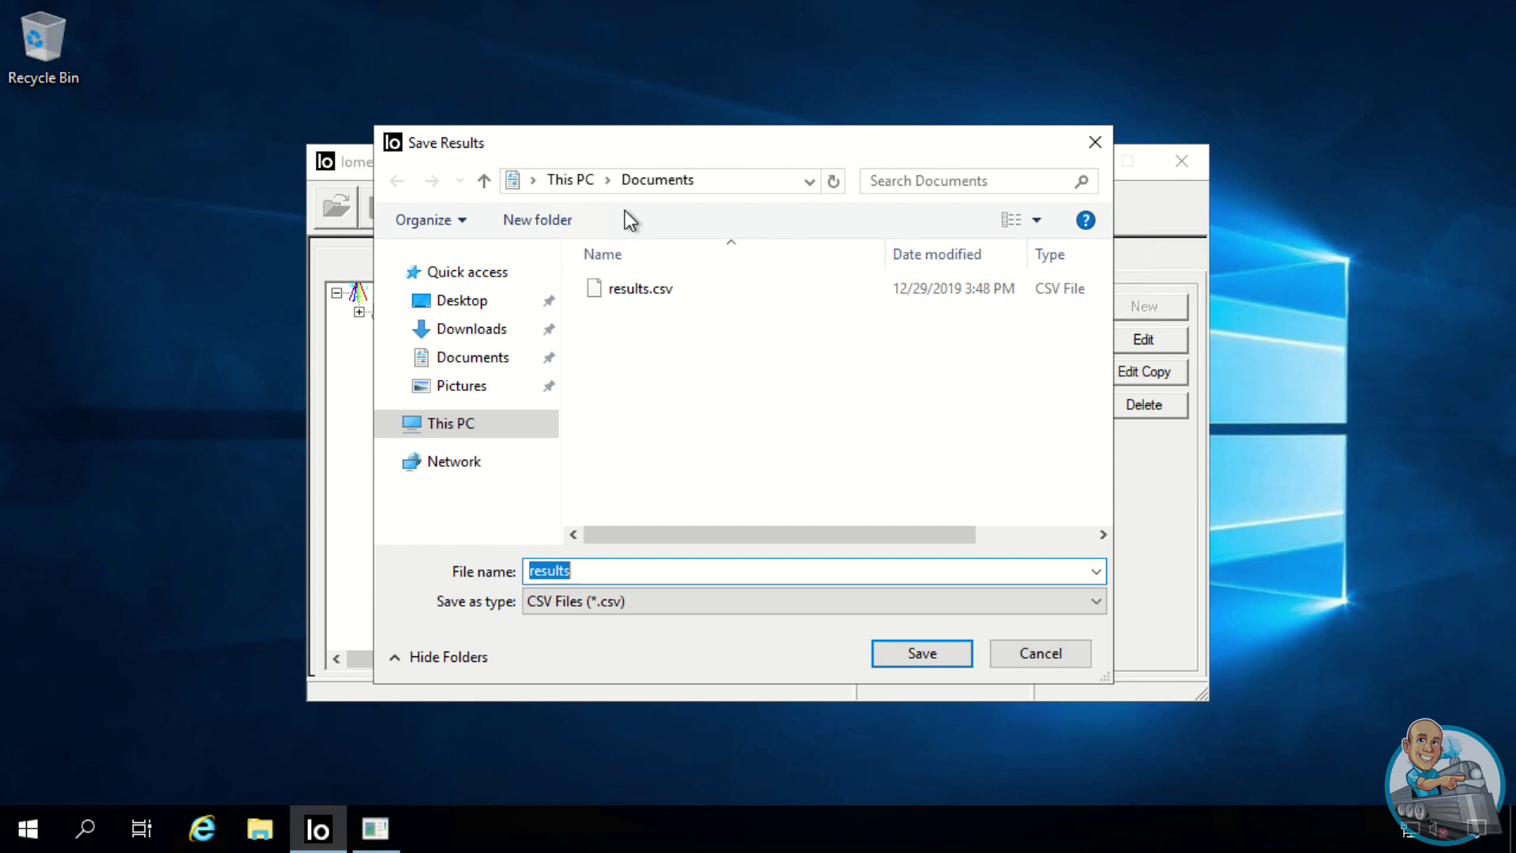
left_click(900, 652)
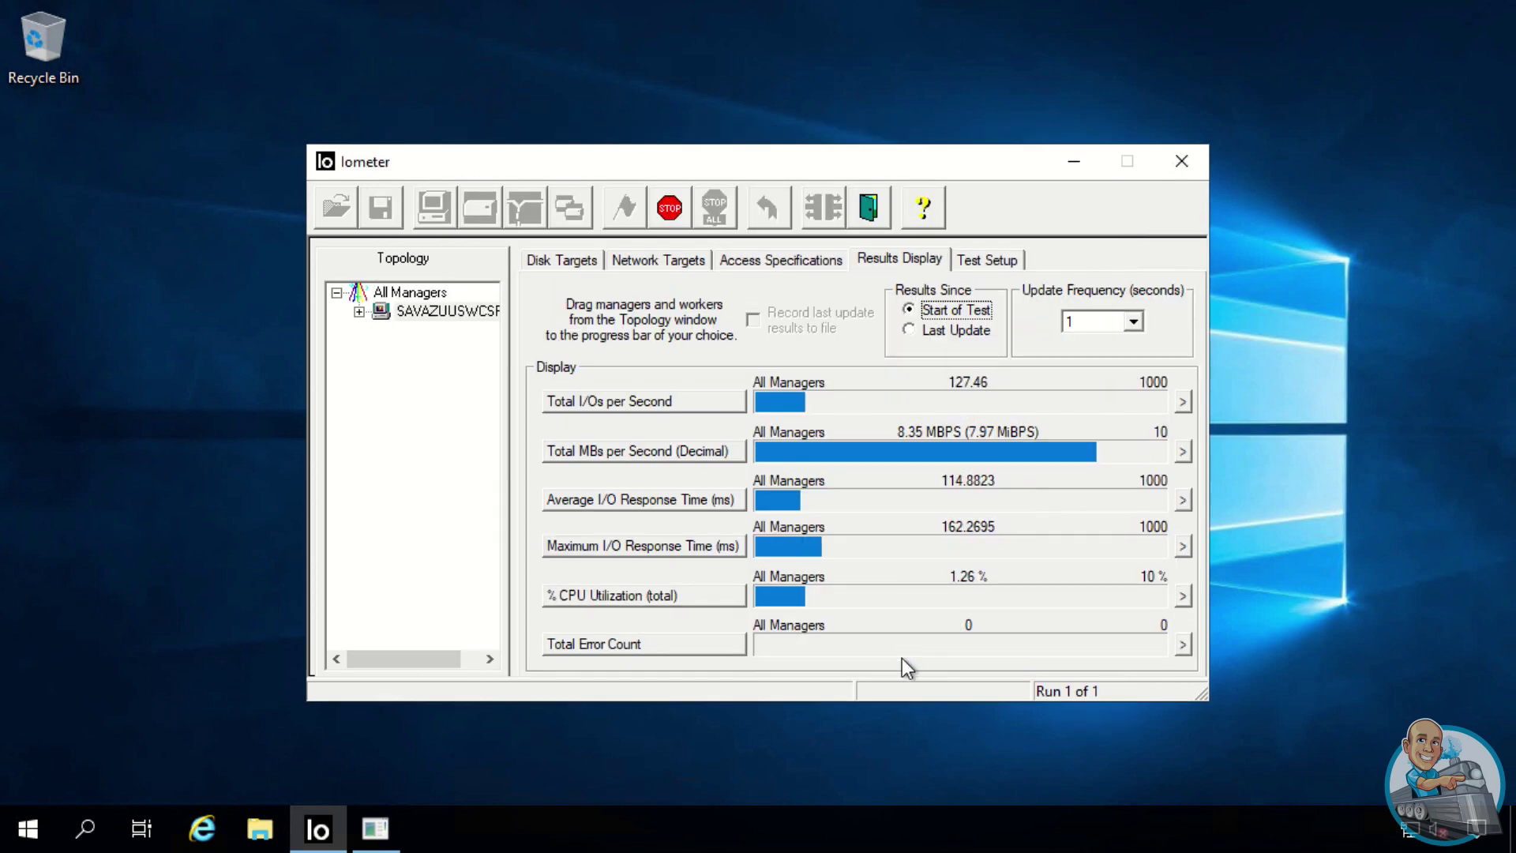